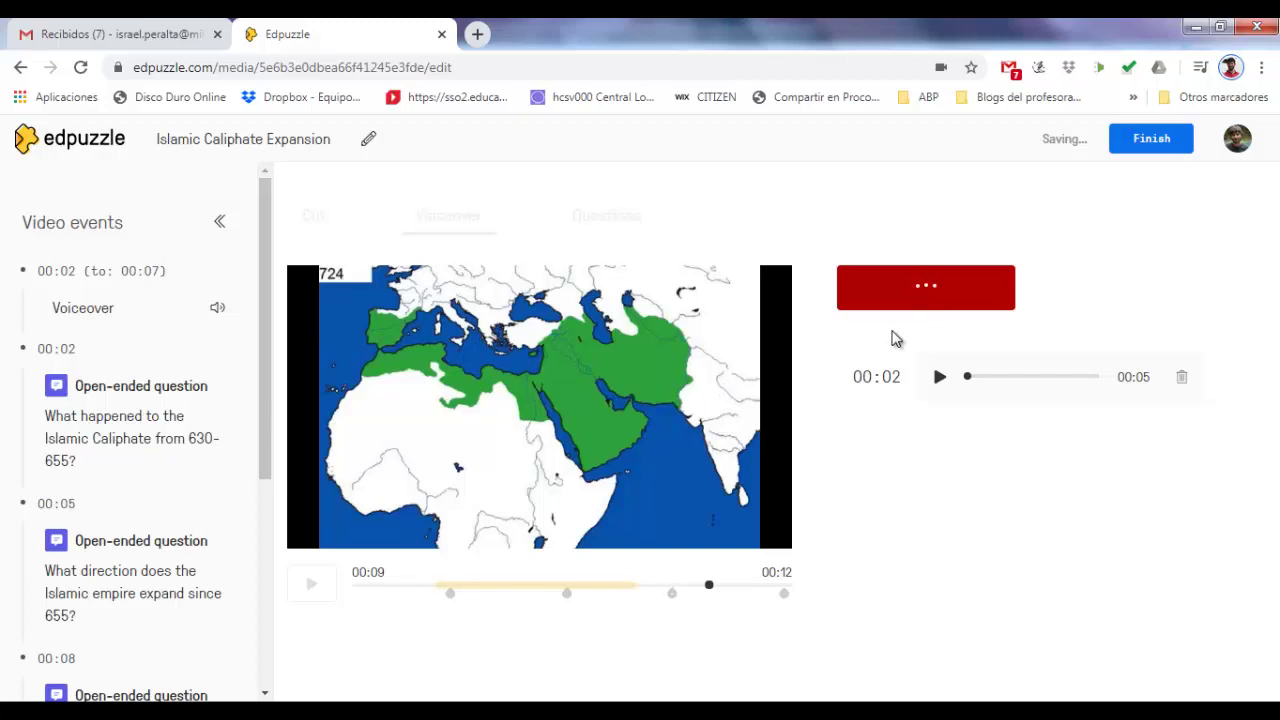
Open the video's questions and play it from around the 00:10 mark.
click(607, 178)
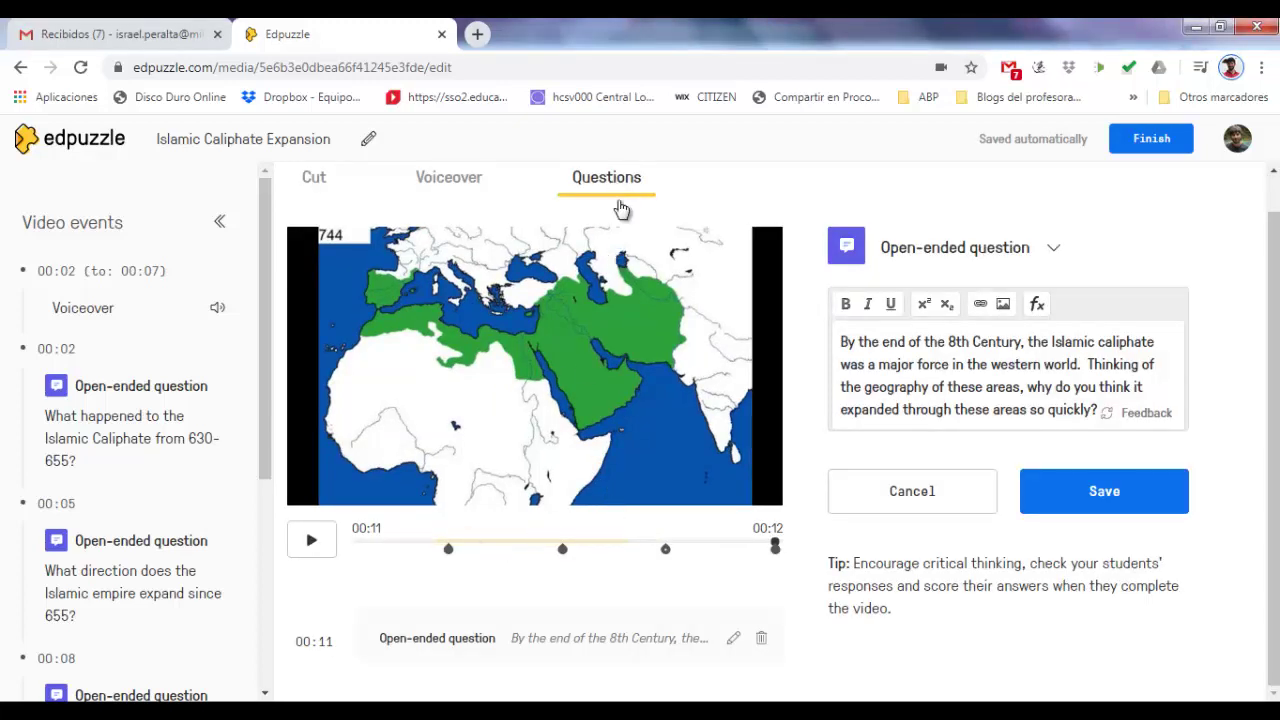
scroll(780, 350, up, 1)
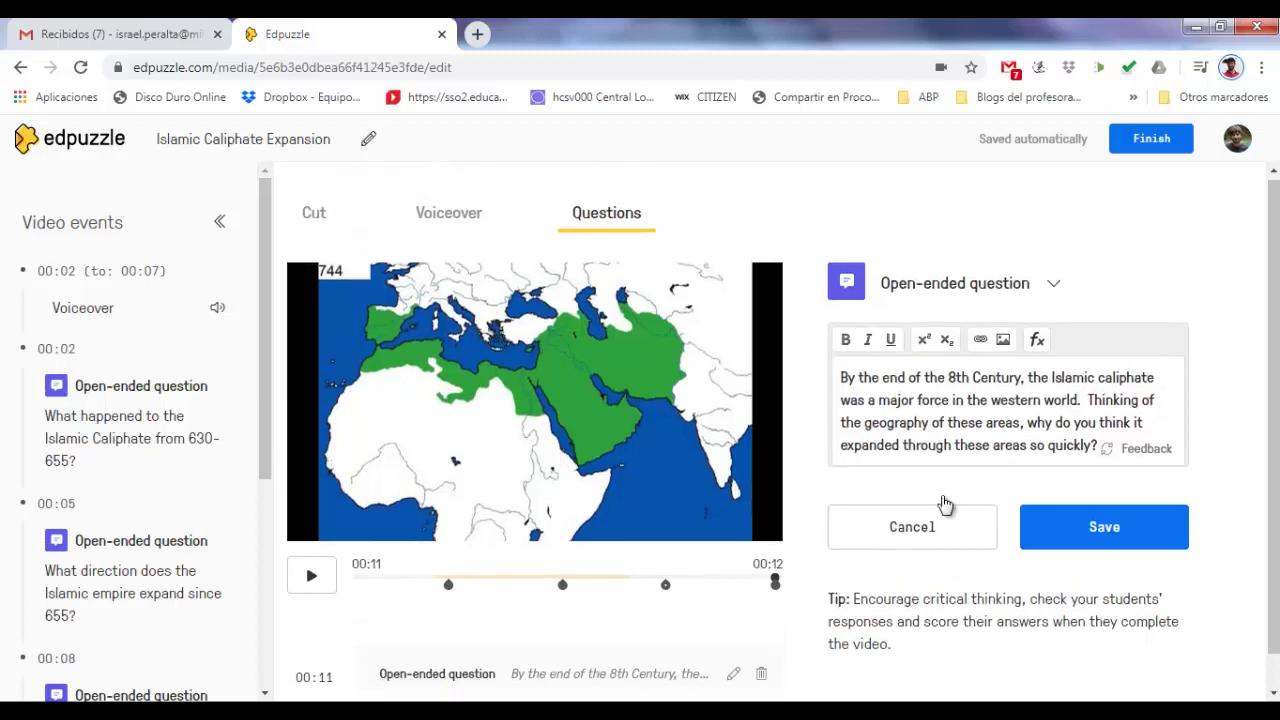
click(722, 585)
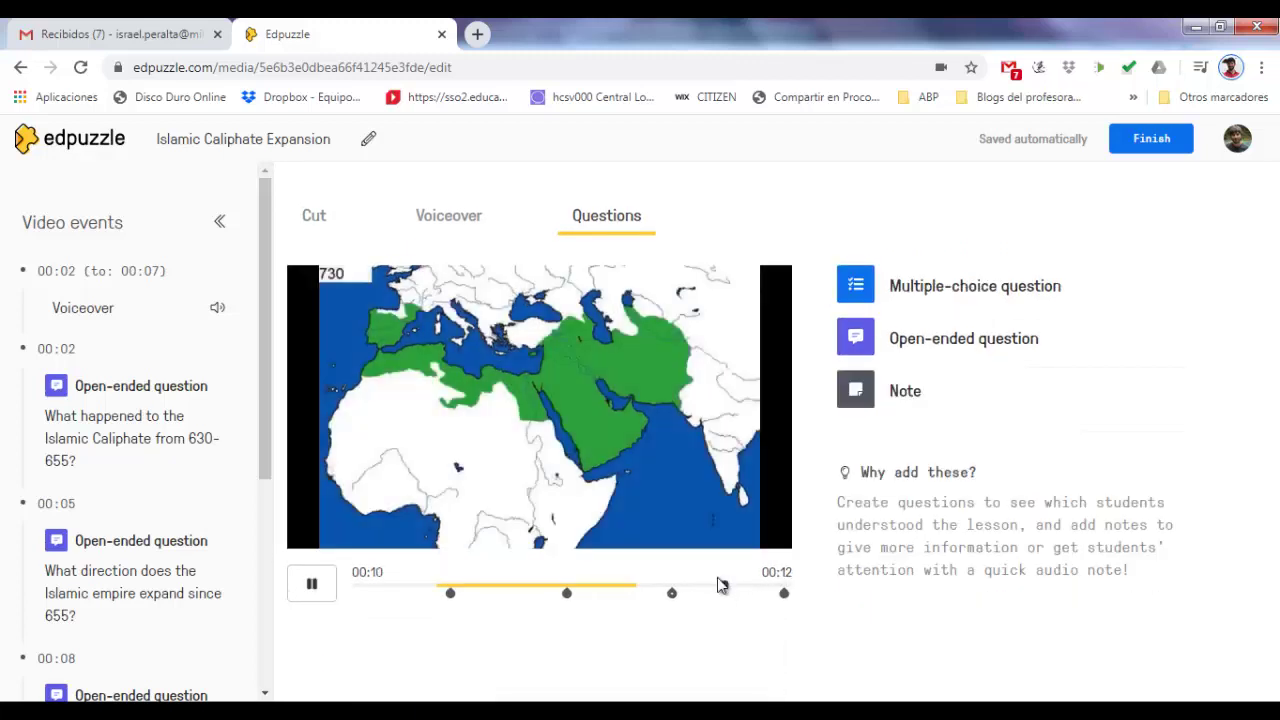
click(748, 587)
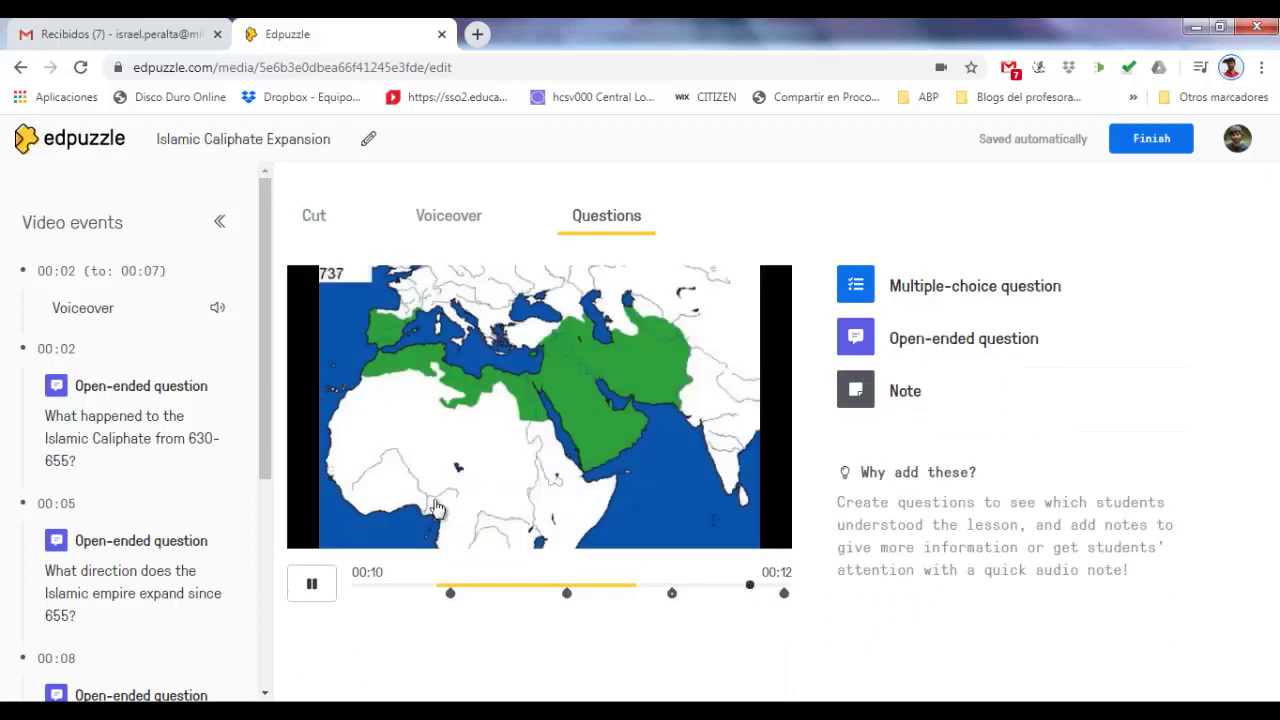
mouse_move(266, 348)
mouse_down()
mouse_move(268, 590)
mouse_move(270, 357)
mouse_up()
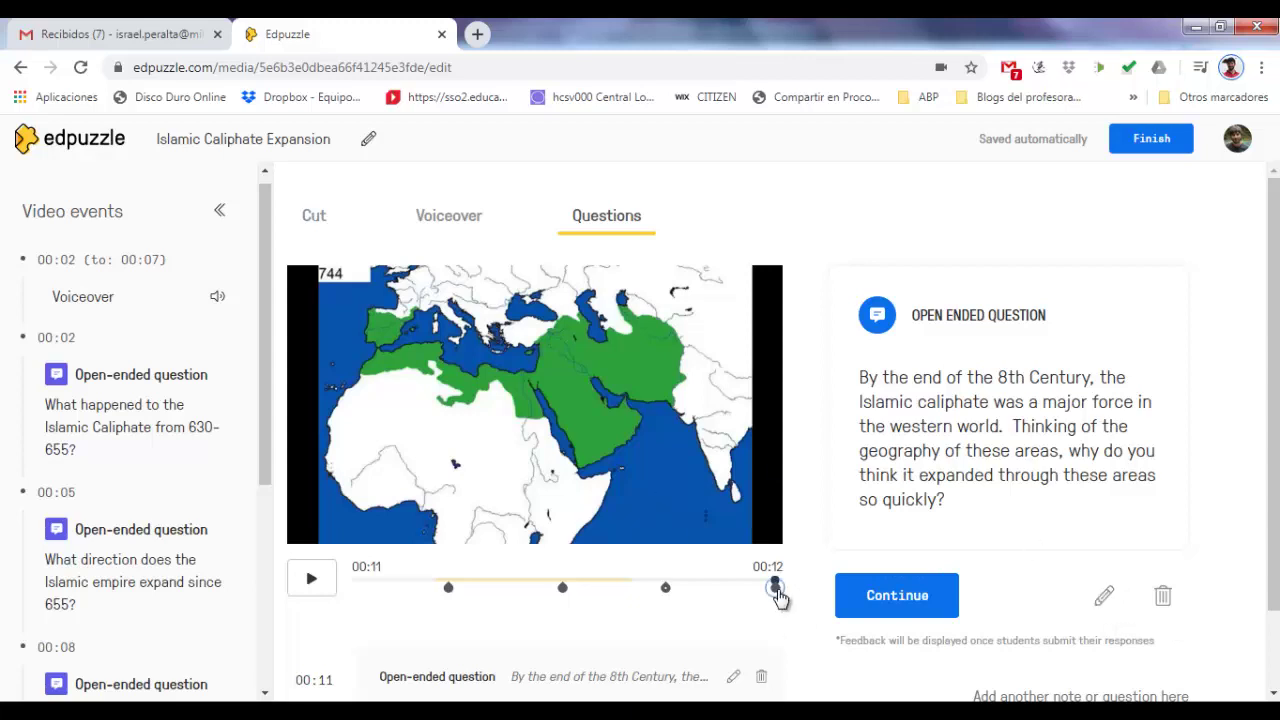
Edit the last open-ended question at 00:11 and change its type to multiple-choice.
click(1104, 595)
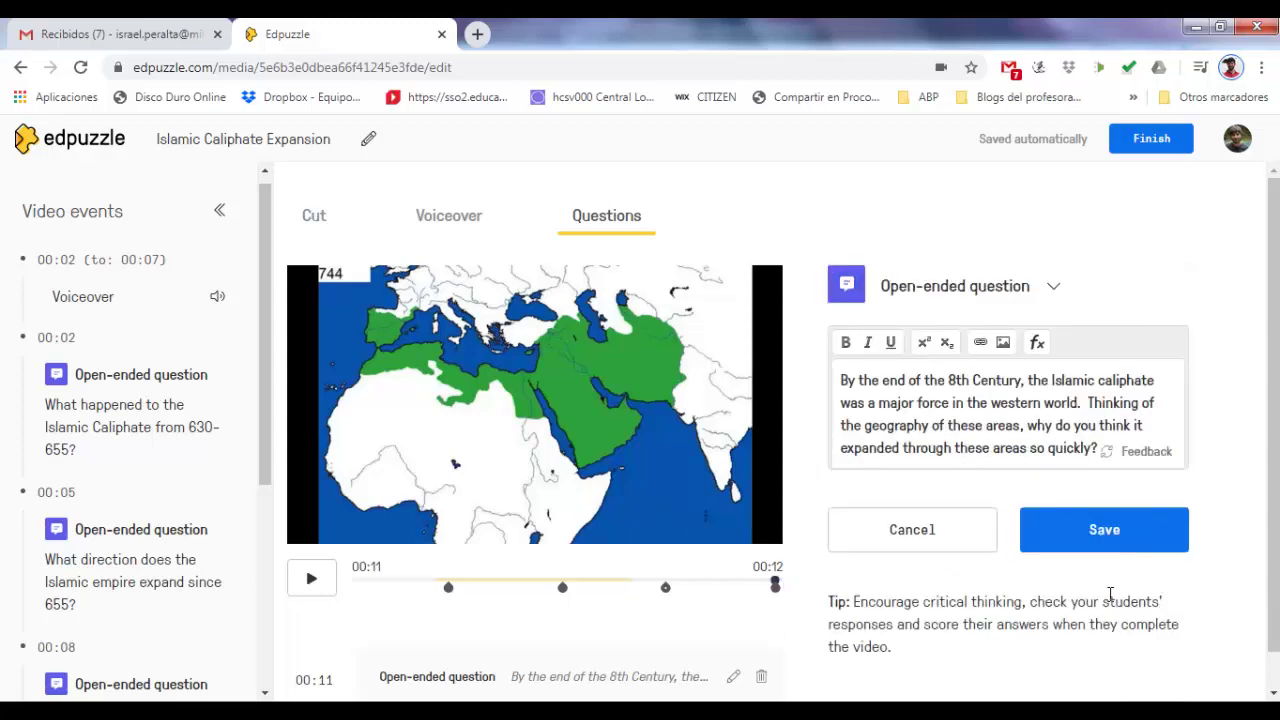
click(987, 297)
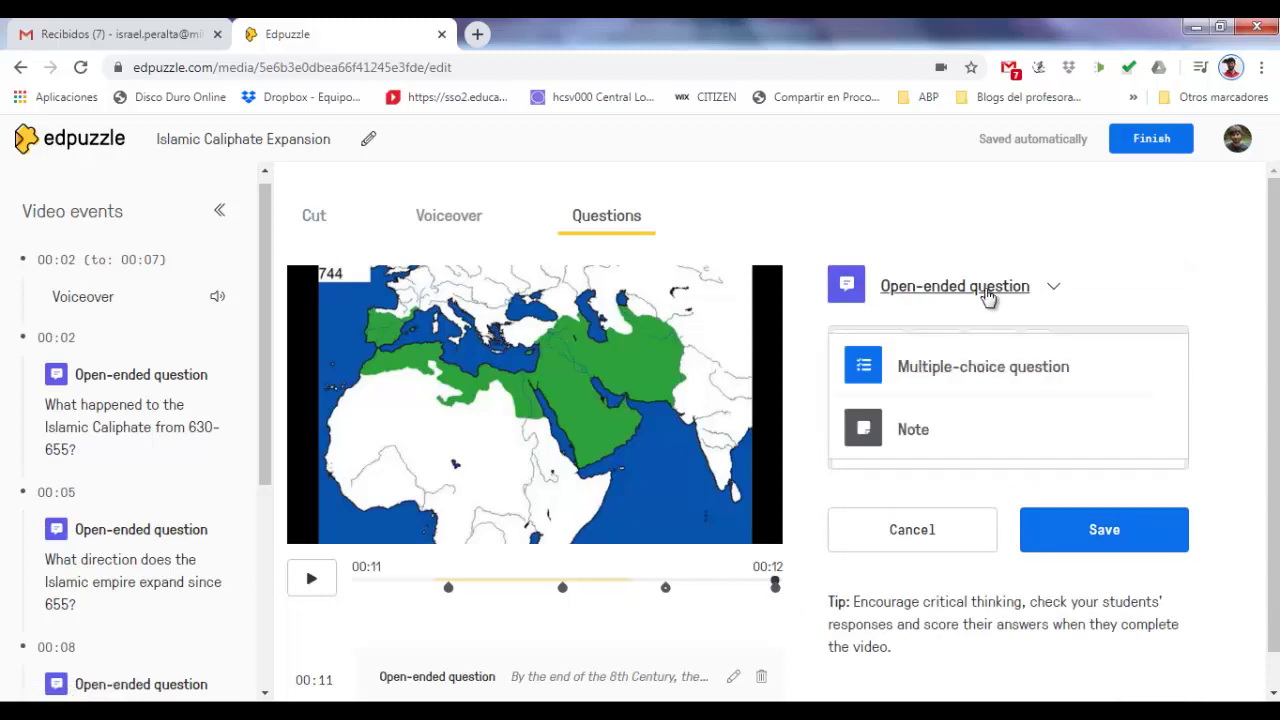
click(985, 375)
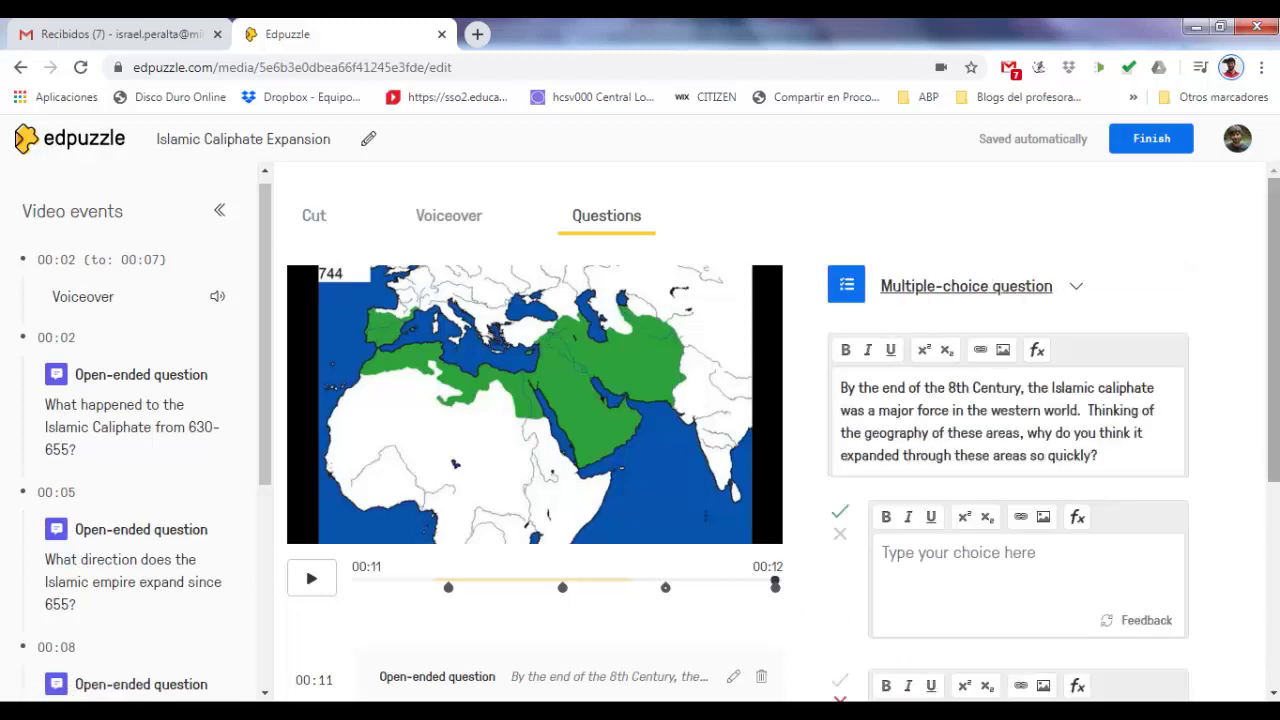
Fill in the answer choices "Respuesta 1" and "Respuesta 2", and add a third choice, "Respuesta 3".
scroll(1270, 276, down, 3)
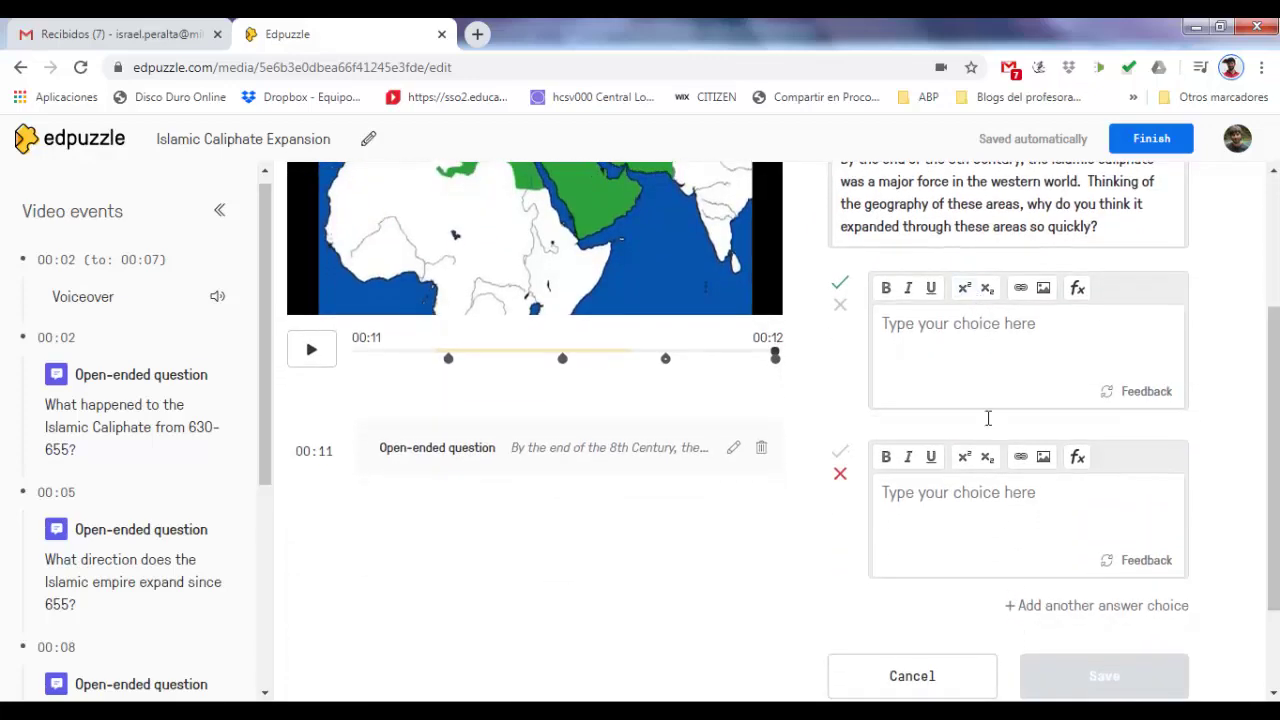
click(981, 366)
text(Respuesta 1)
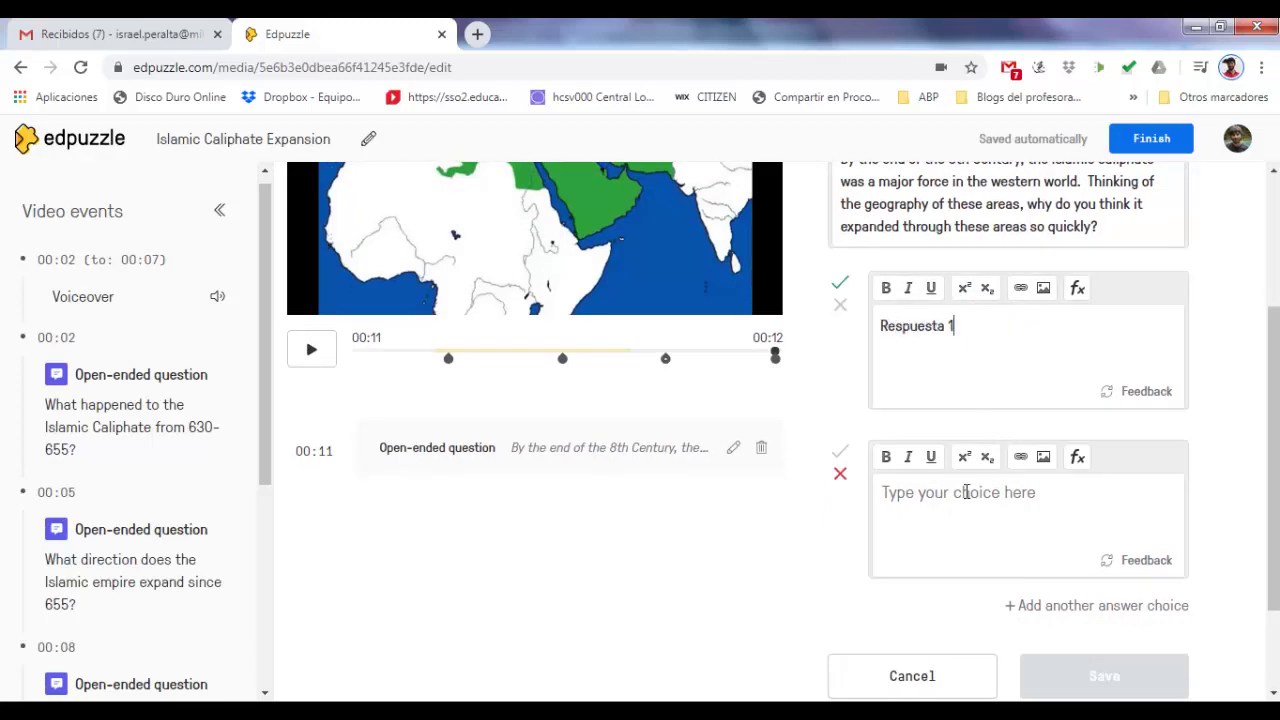
text(Respuesta 2)
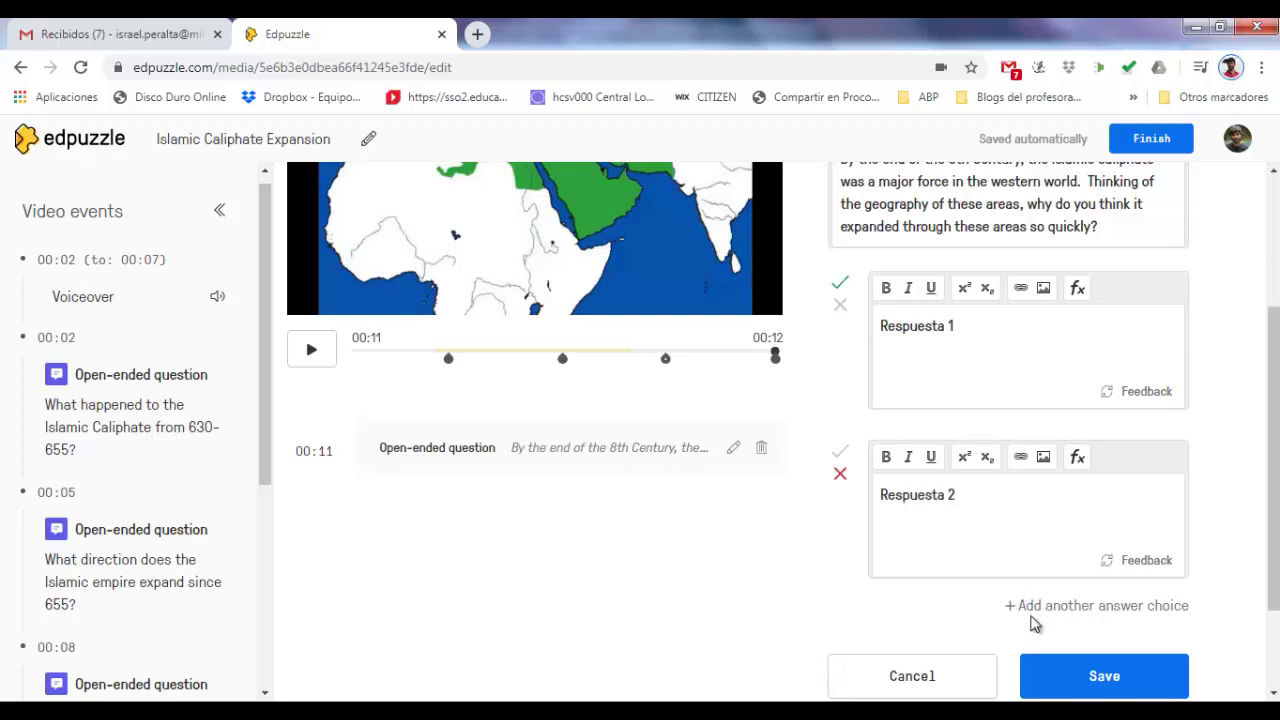
click(1036, 614)
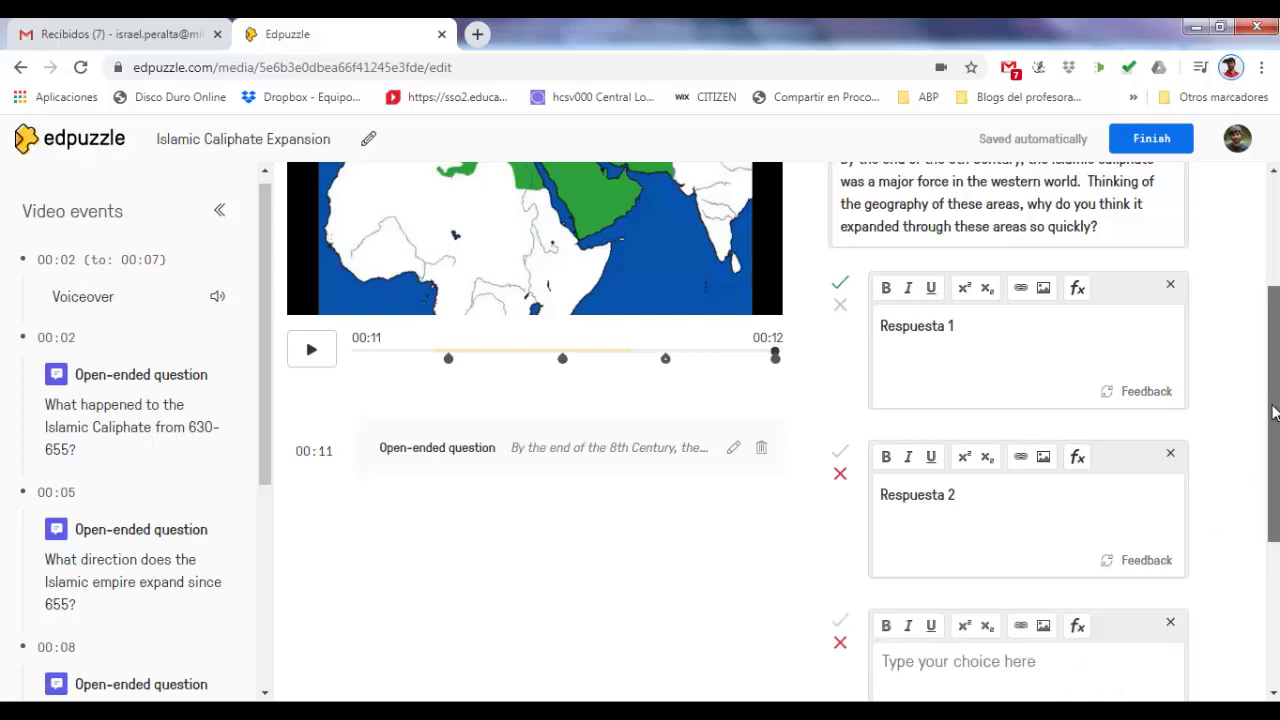
scroll(1270, 405, down, 1)
text(Respuesta 3)
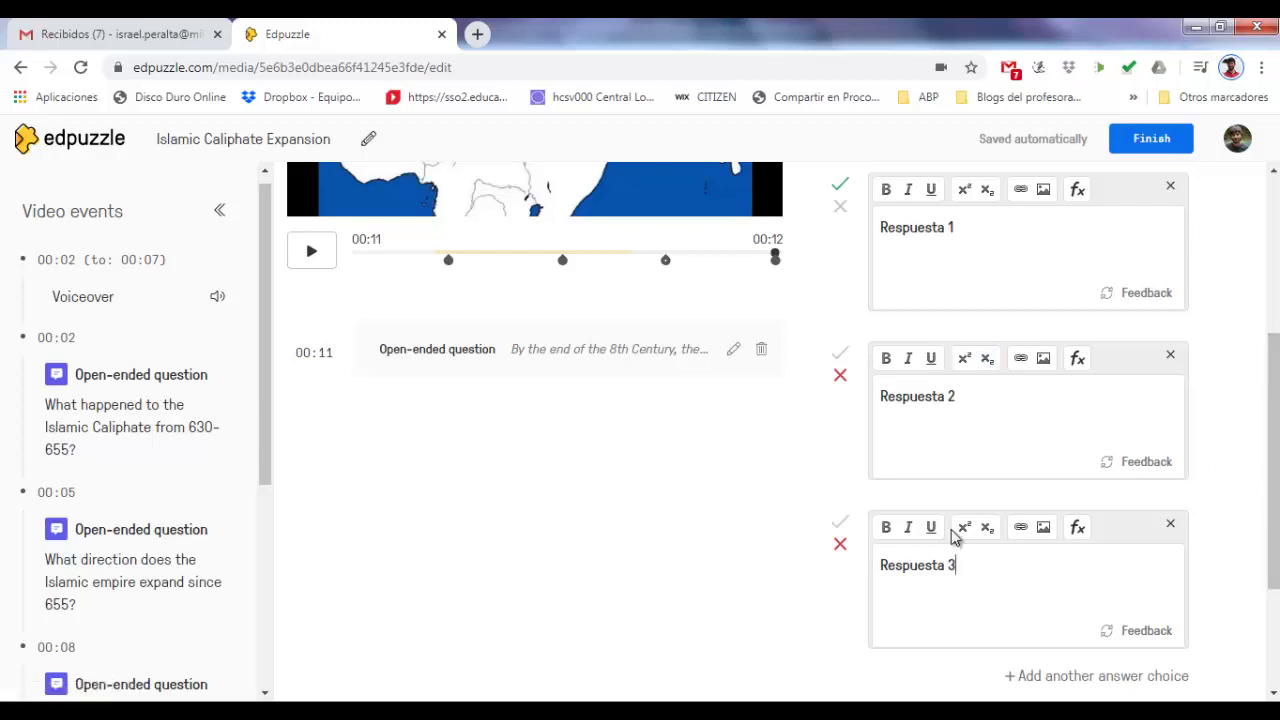
Mark "Respuesta 3" as the correct answer and "Respuesta 1" as incorrect.
click(840, 524)
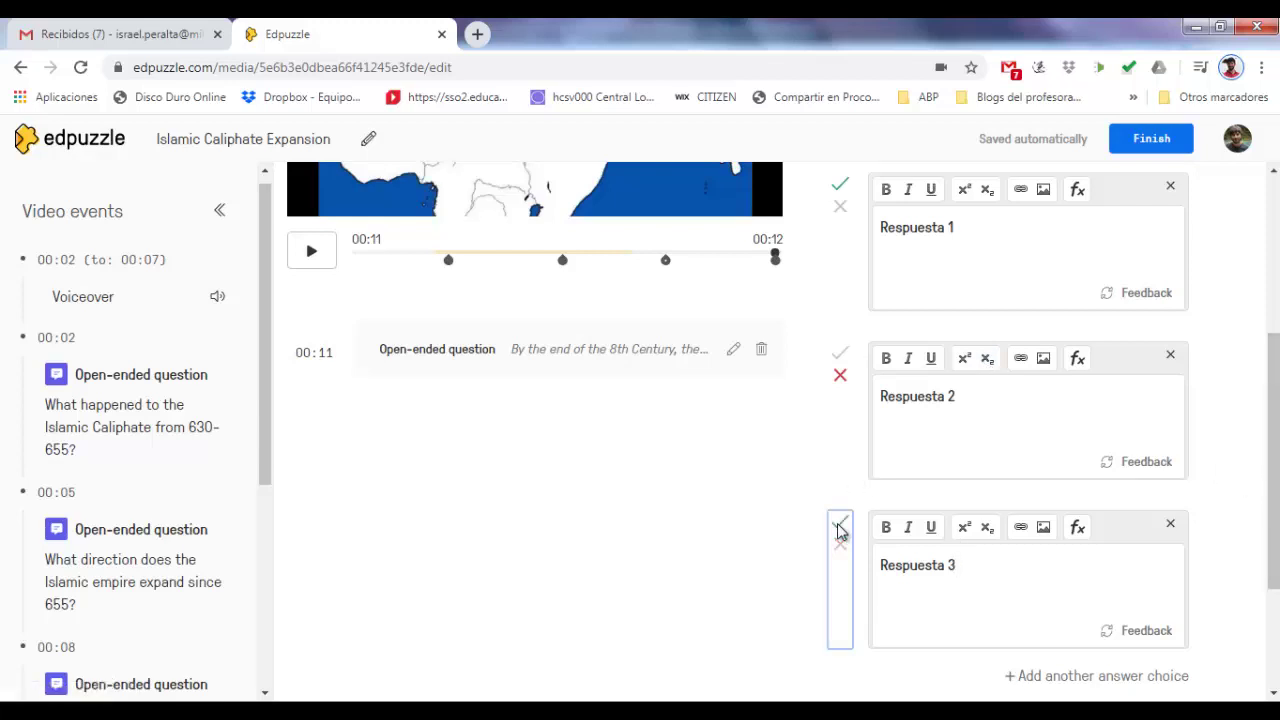
click(843, 211)
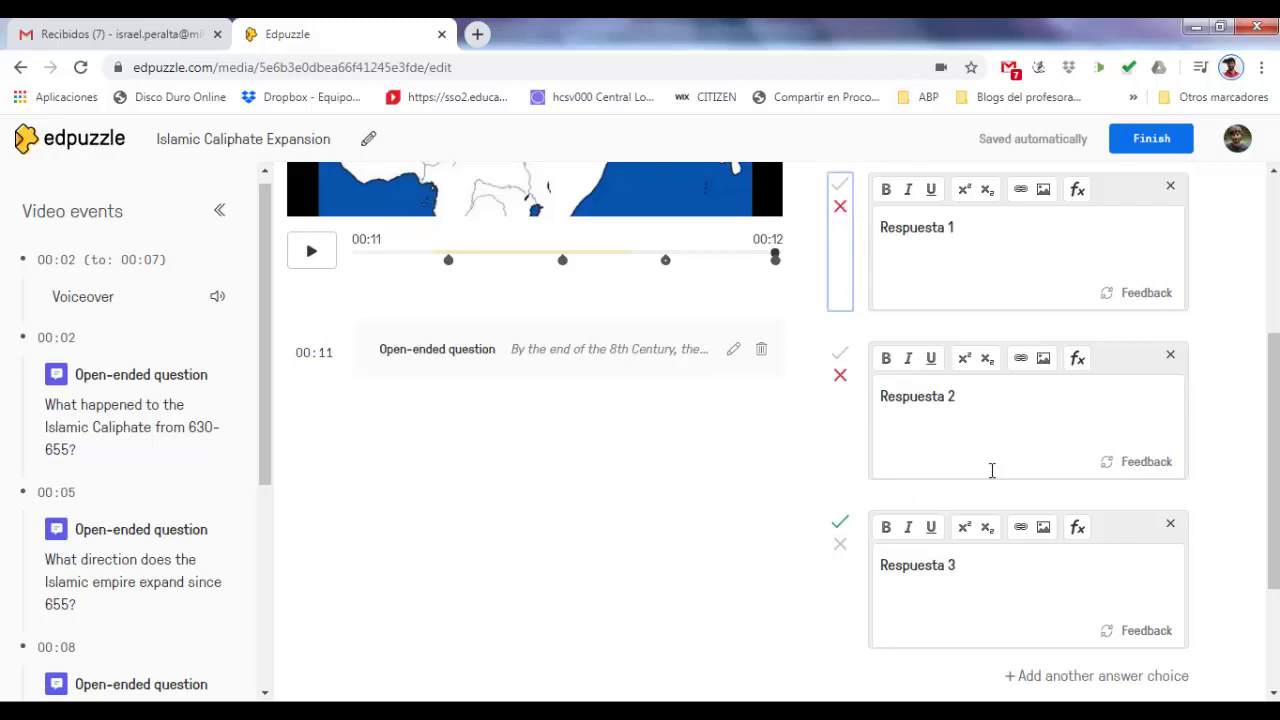
Show the feedback field for "Respuesta 1", leave it empty, and save the multiple-choice question.
drag(1275, 448, 1275, 435)
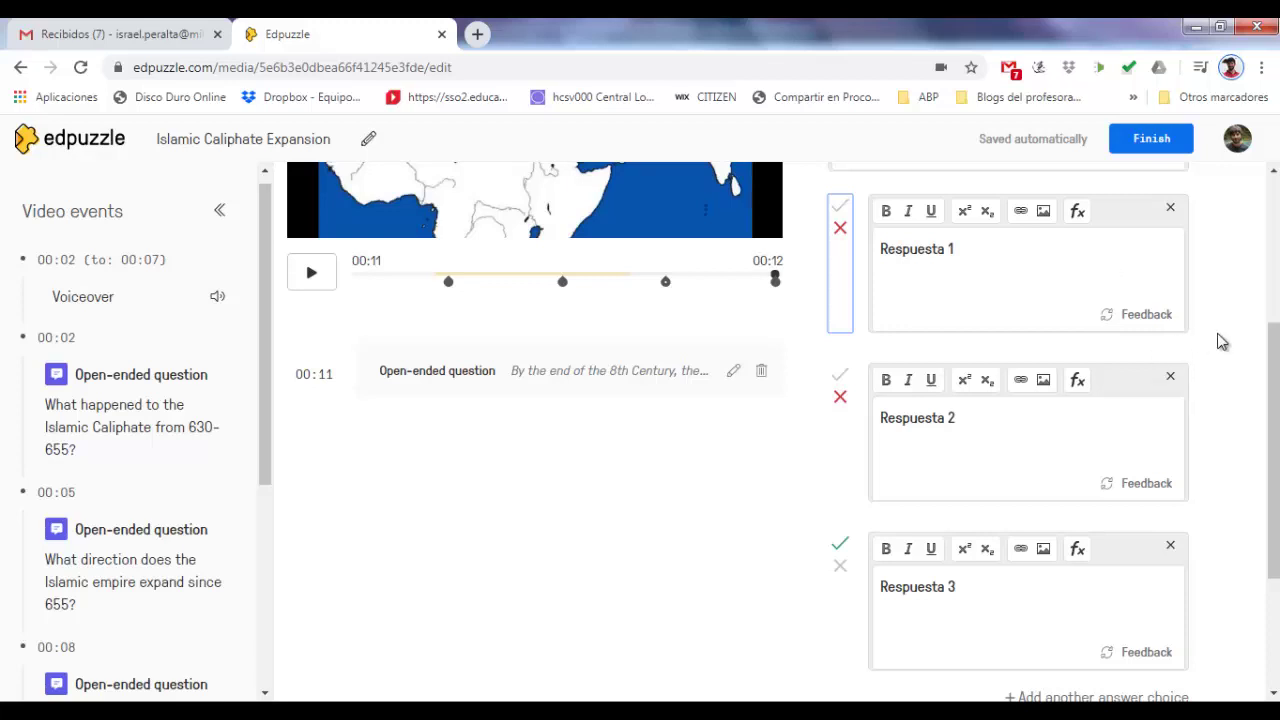
mouse_move(1275, 365)
mouse_down()
mouse_move(1275, 283)
mouse_move(1277, 361)
mouse_up()
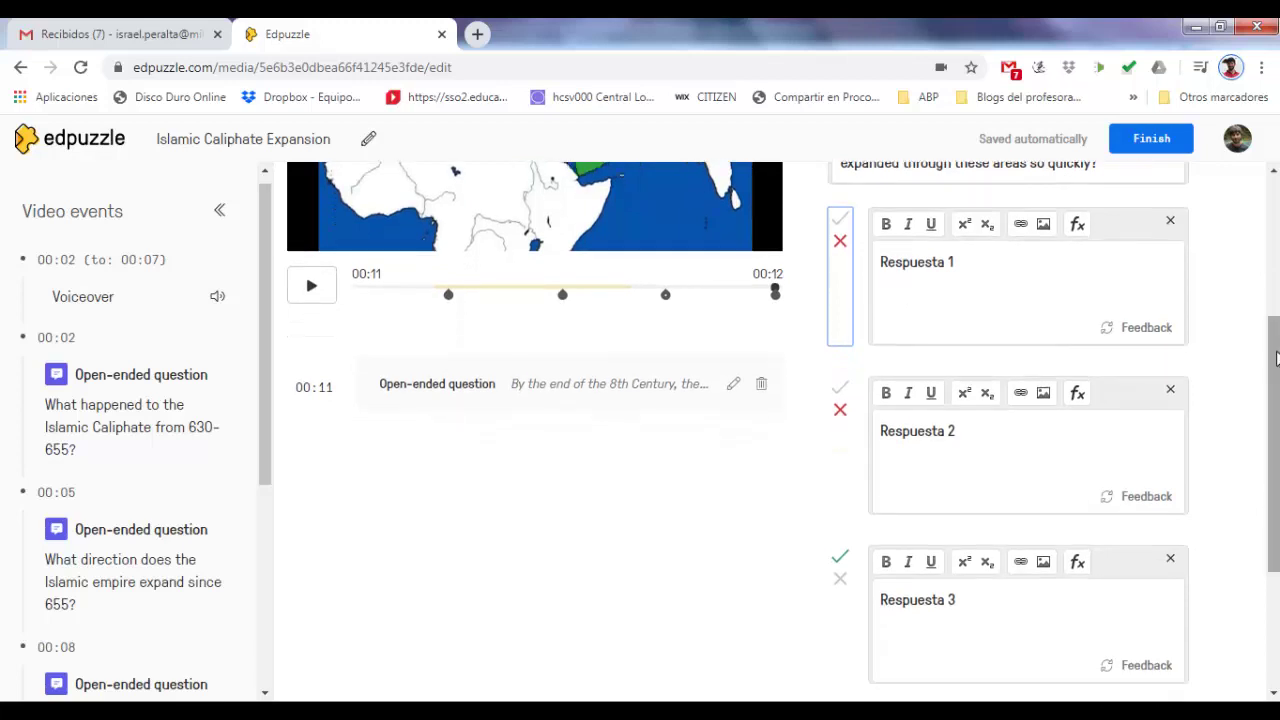
click(1105, 336)
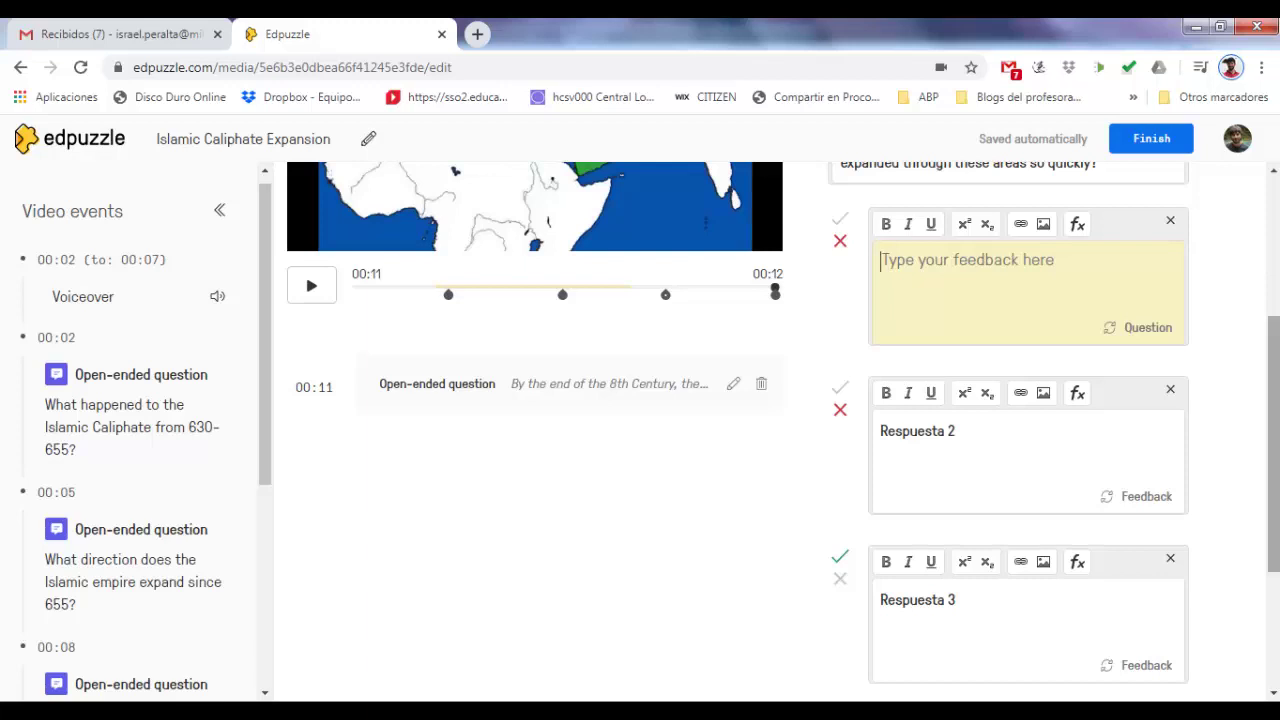
drag(1274, 388, 1275, 502)
drag(1268, 452, 1250, 267)
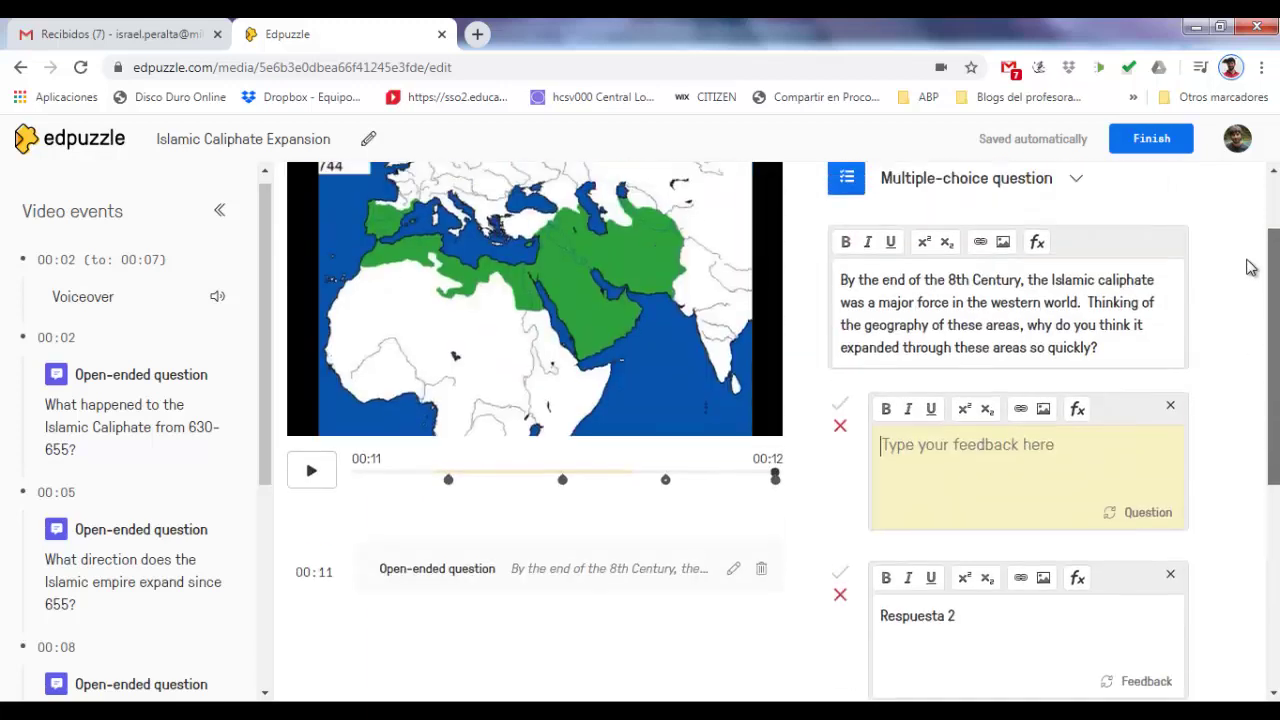
scroll(1250, 267, down, 4)
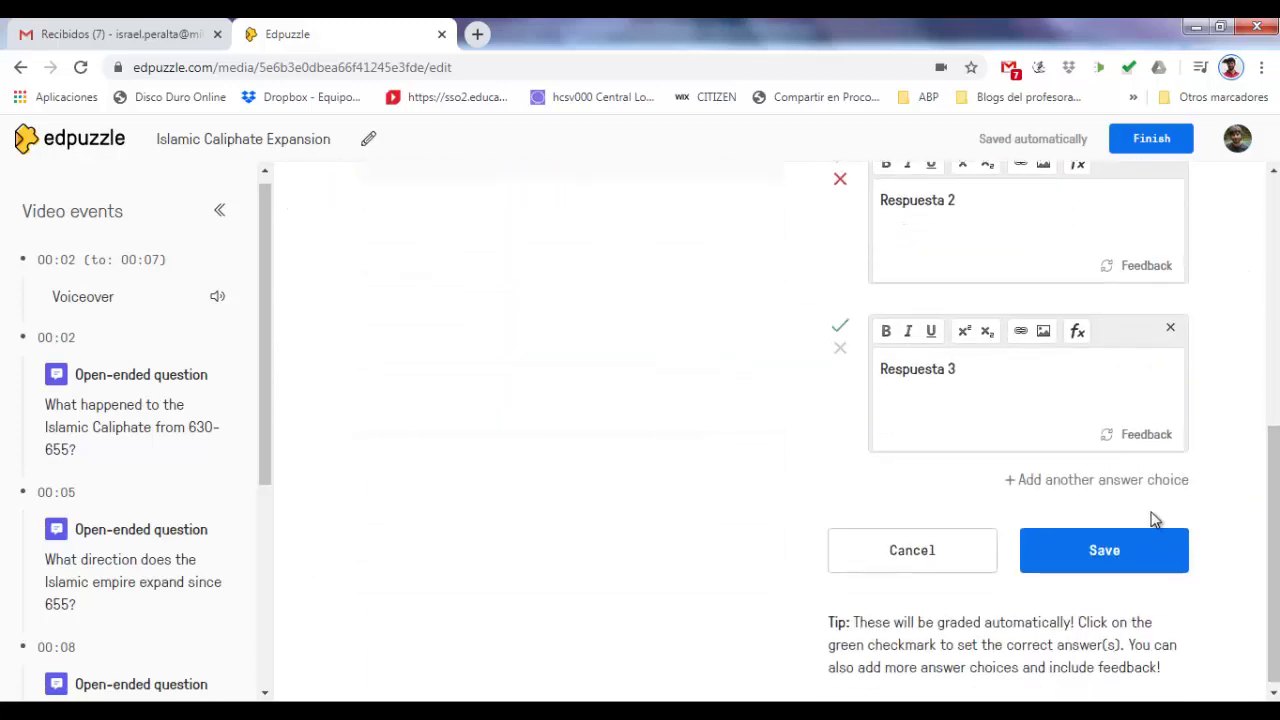
click(1132, 558)
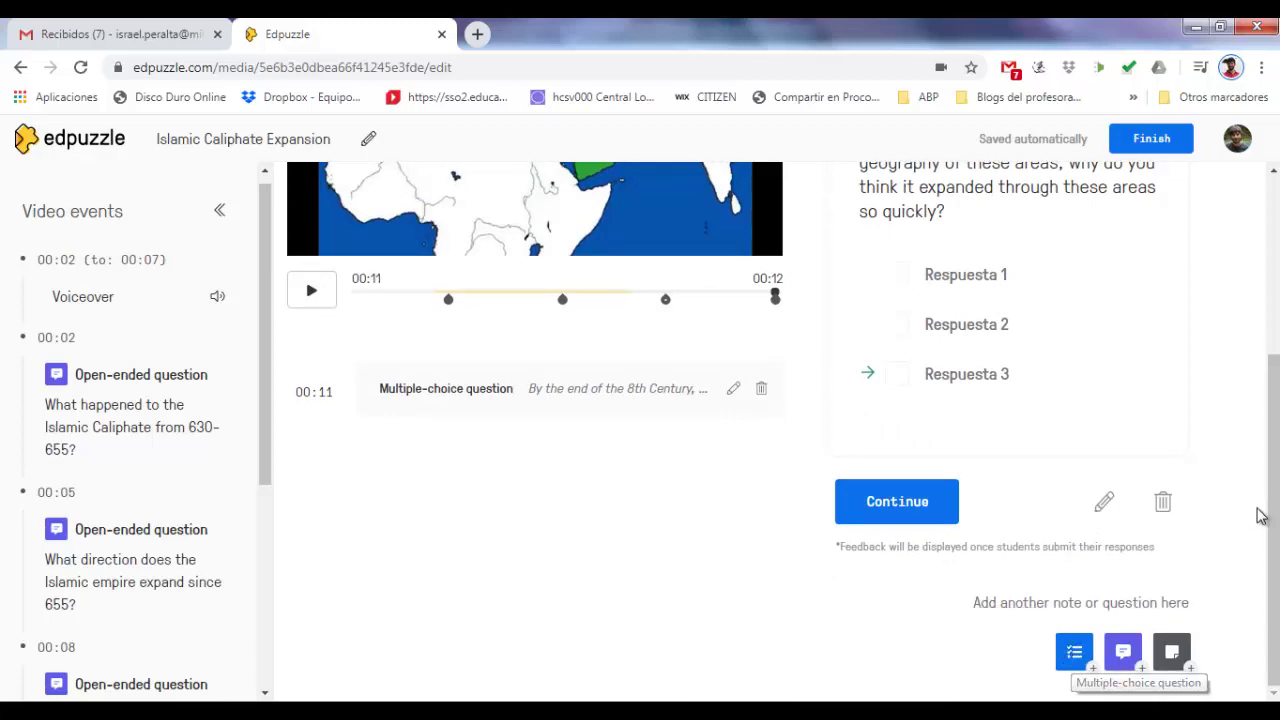
Review the saved multiple-choice question and finish editing the video.
scroll(1240, 480, up, 1)
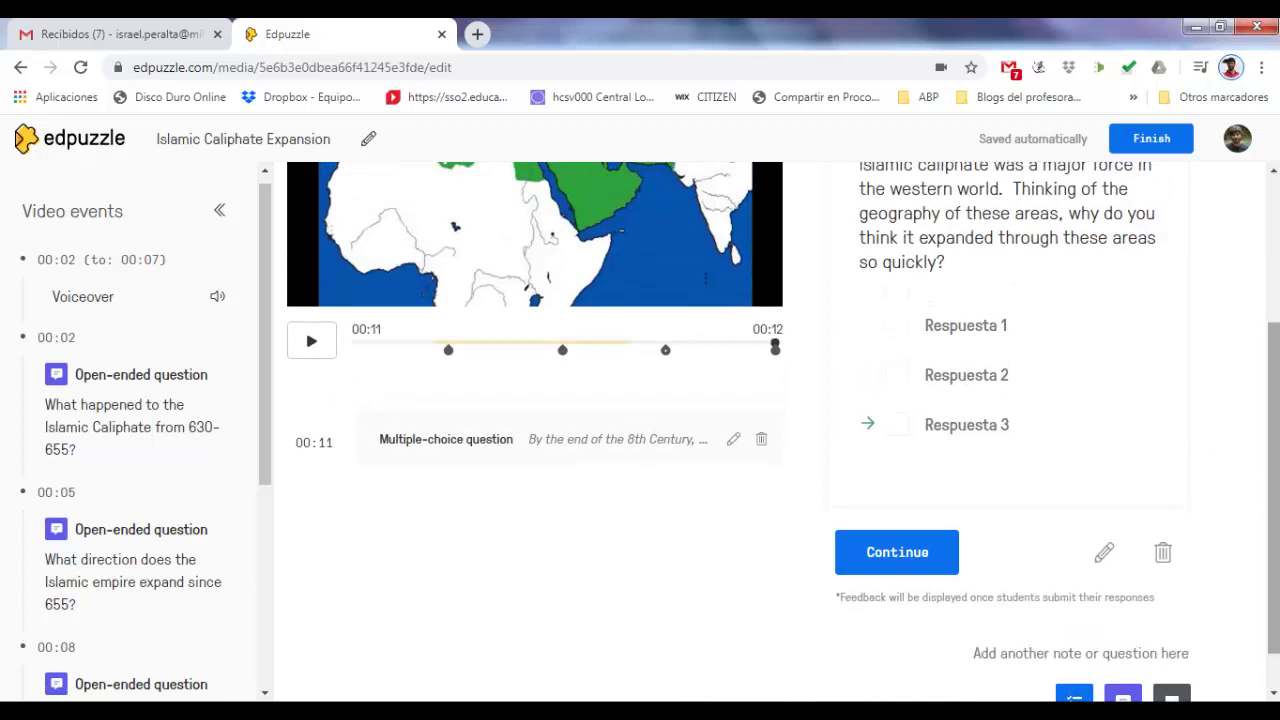
drag(1278, 484, 1269, 229)
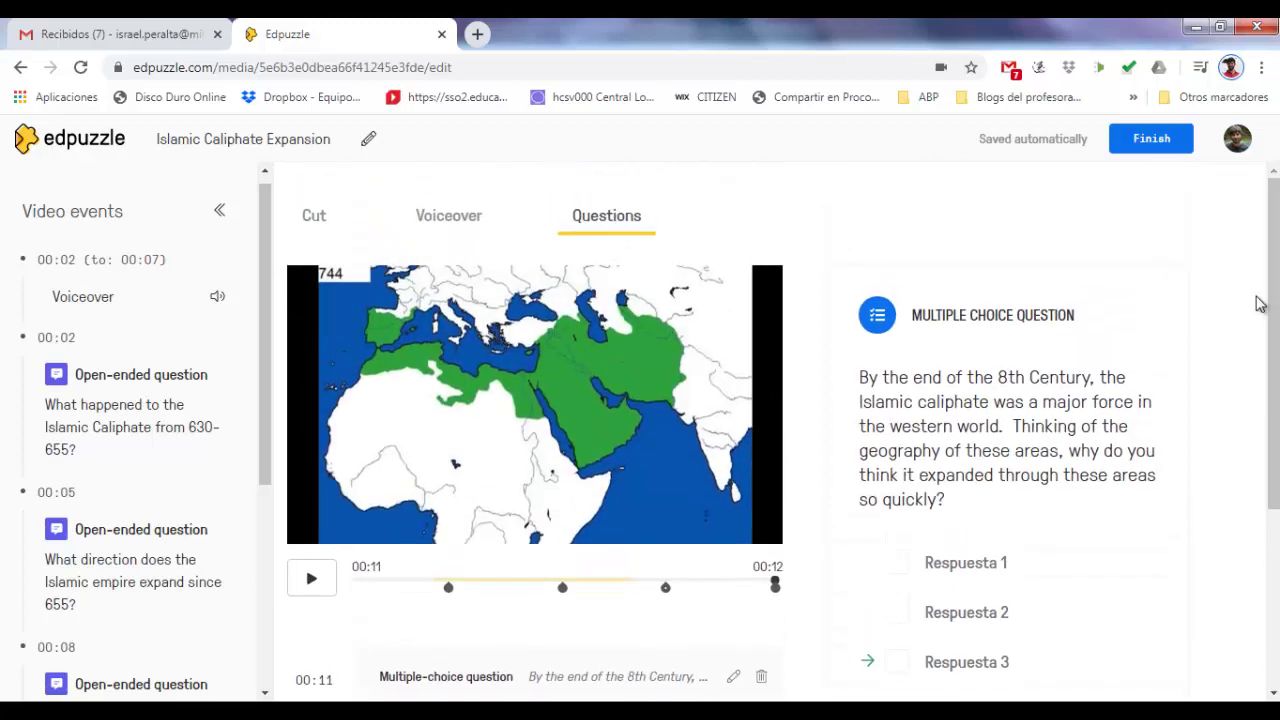
click(1150, 145)
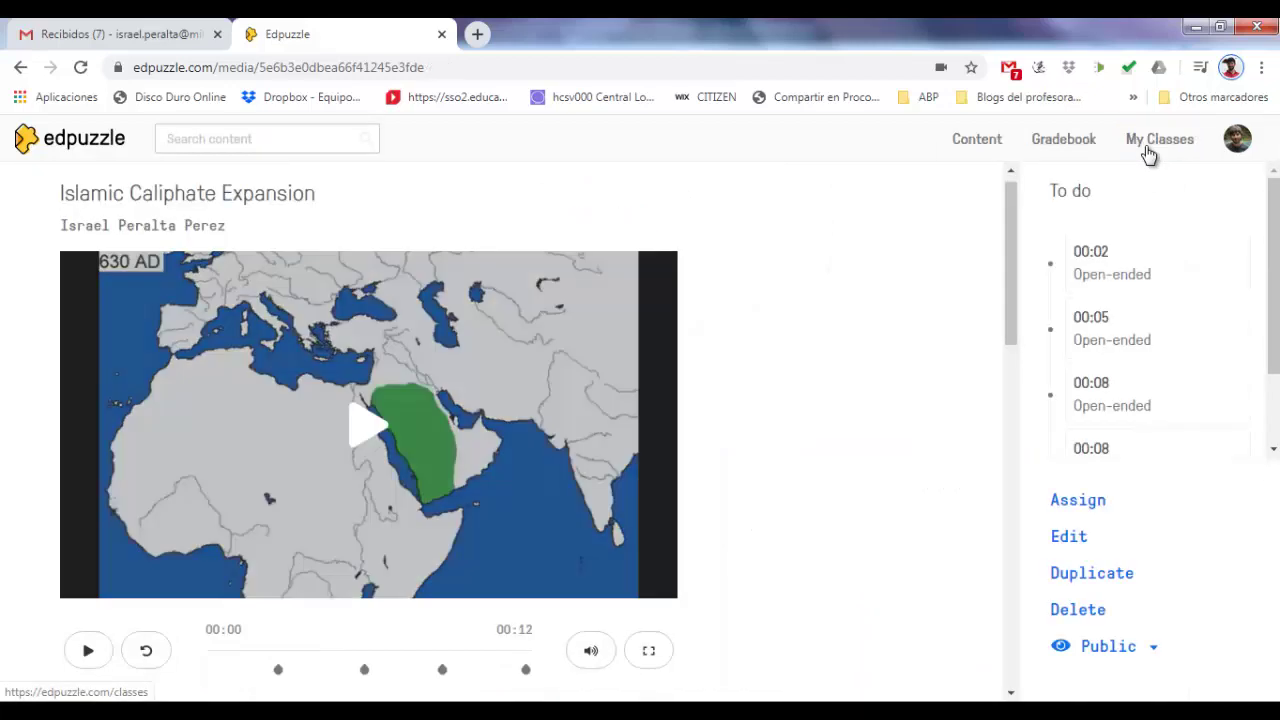
Start assigning the video to the class 2° ESO A and view the due date calendar without picking a date.
drag(1008, 219, 1005, 305)
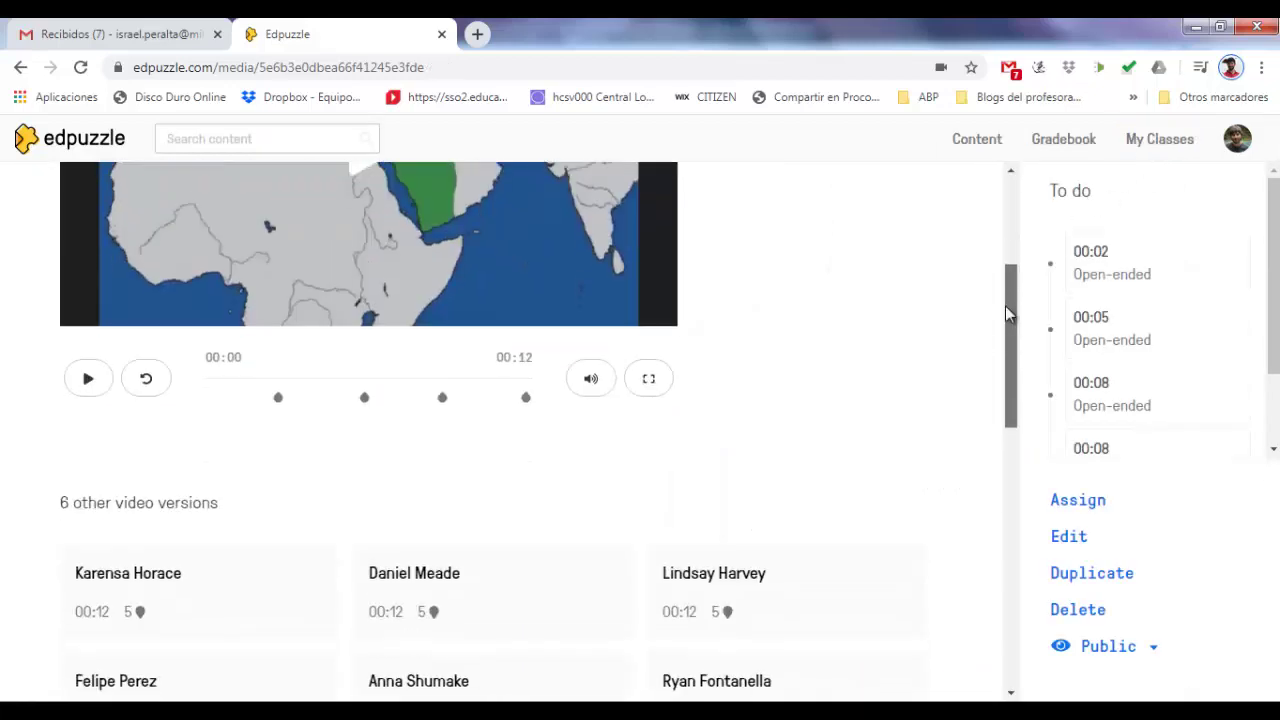
drag(1006, 217, 1007, 211)
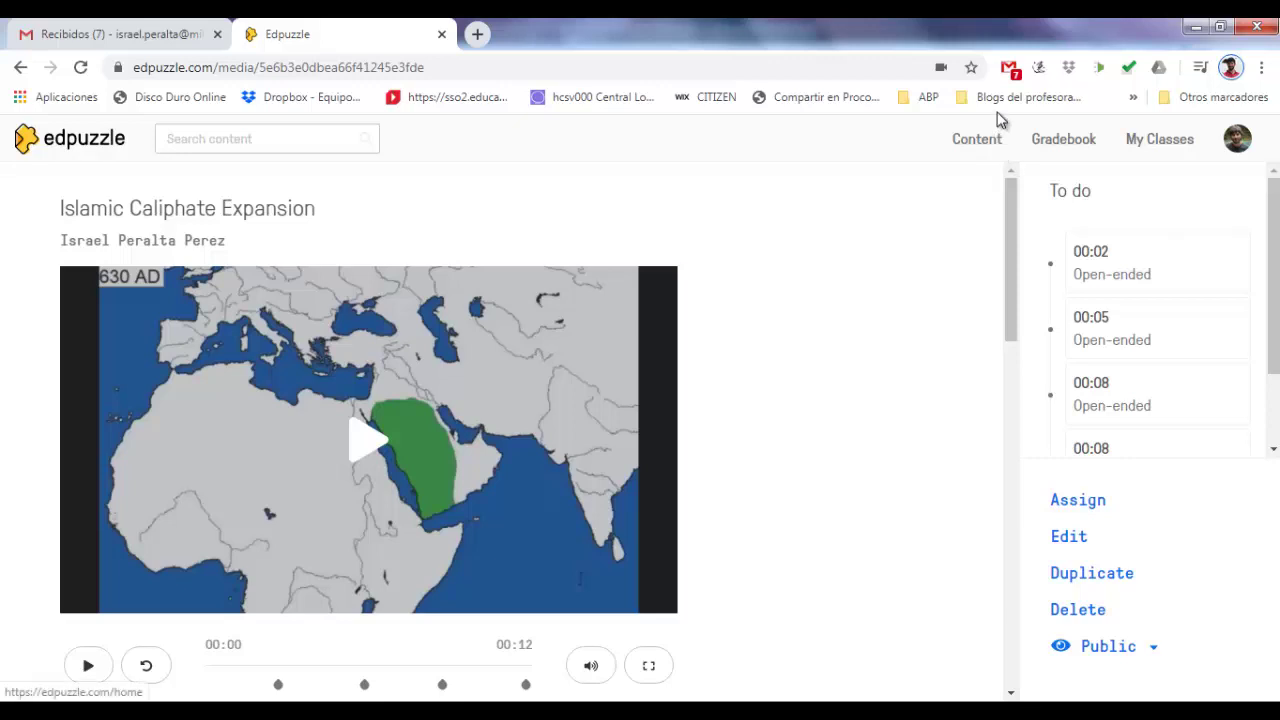
click(1068, 503)
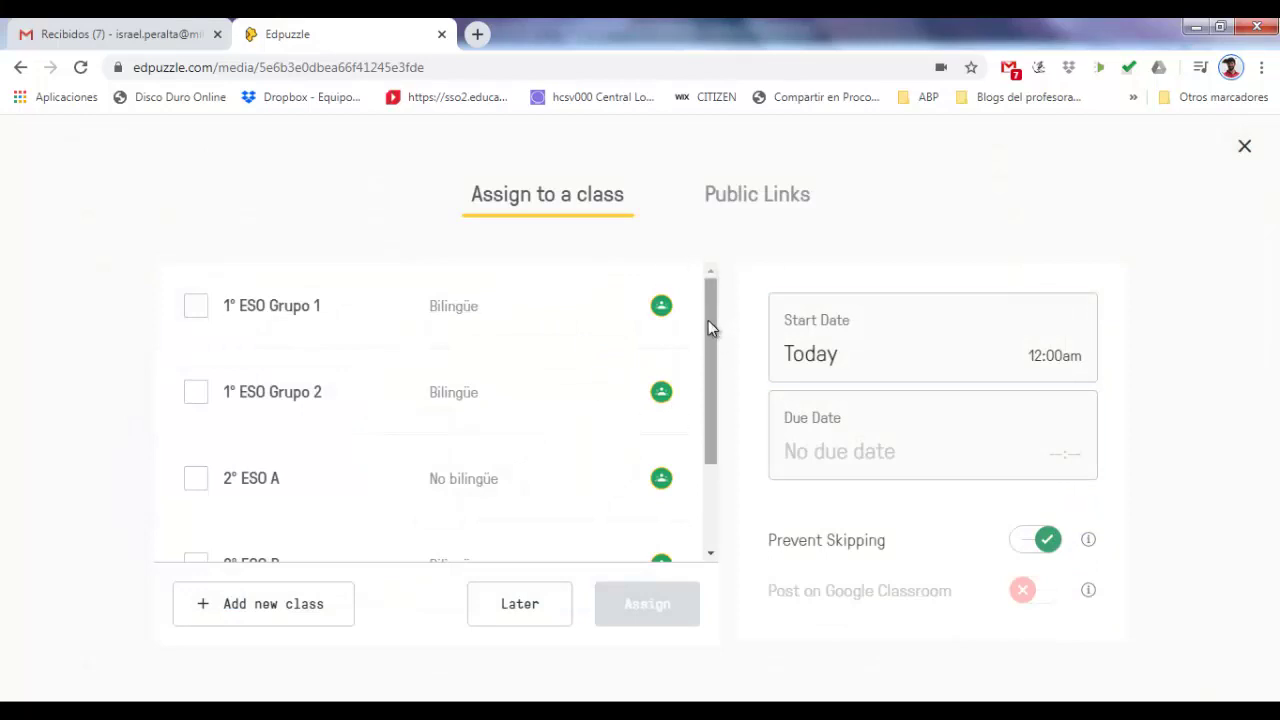
drag(708, 328, 491, 328)
click(194, 484)
scroll(194, 486, down, 1)
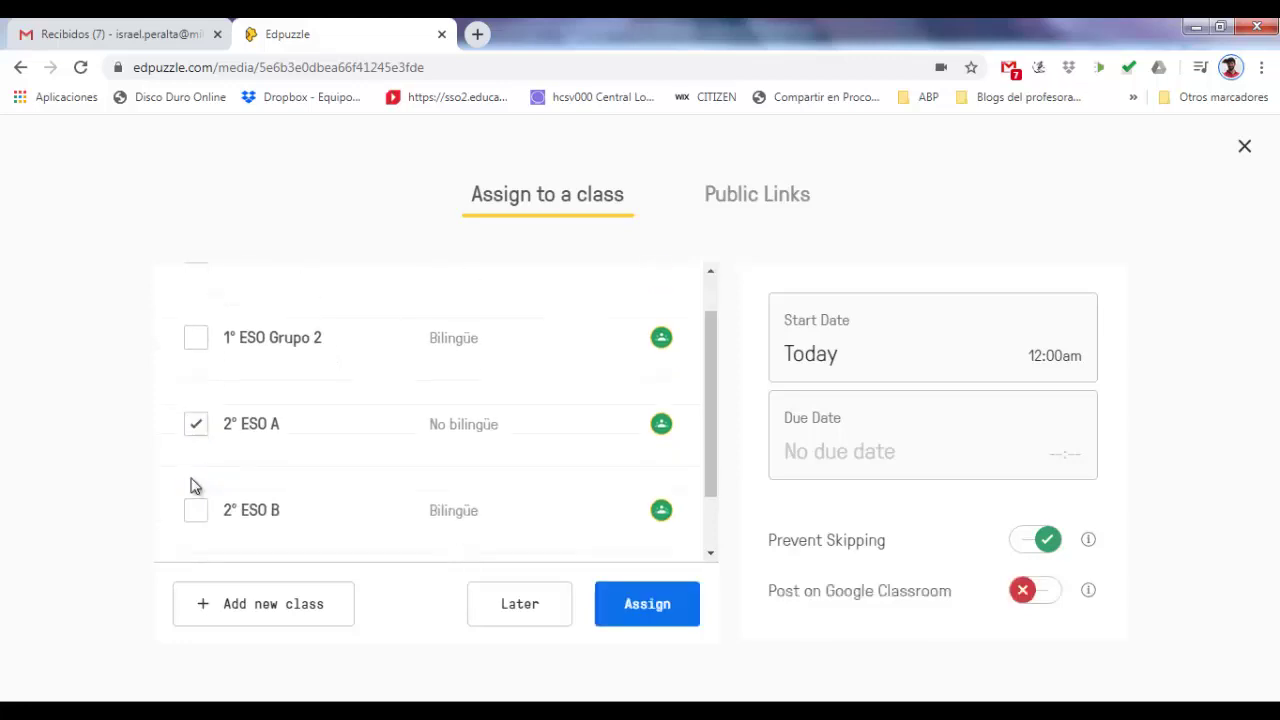
click(857, 413)
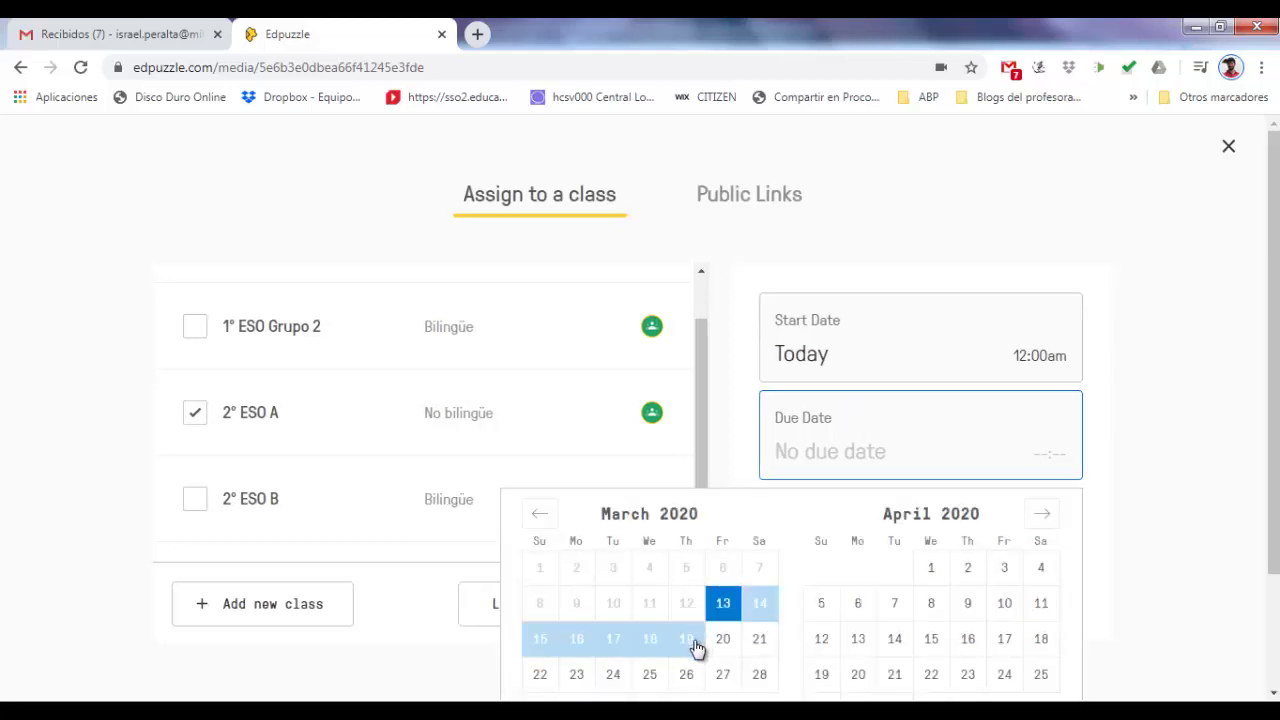
click(1155, 507)
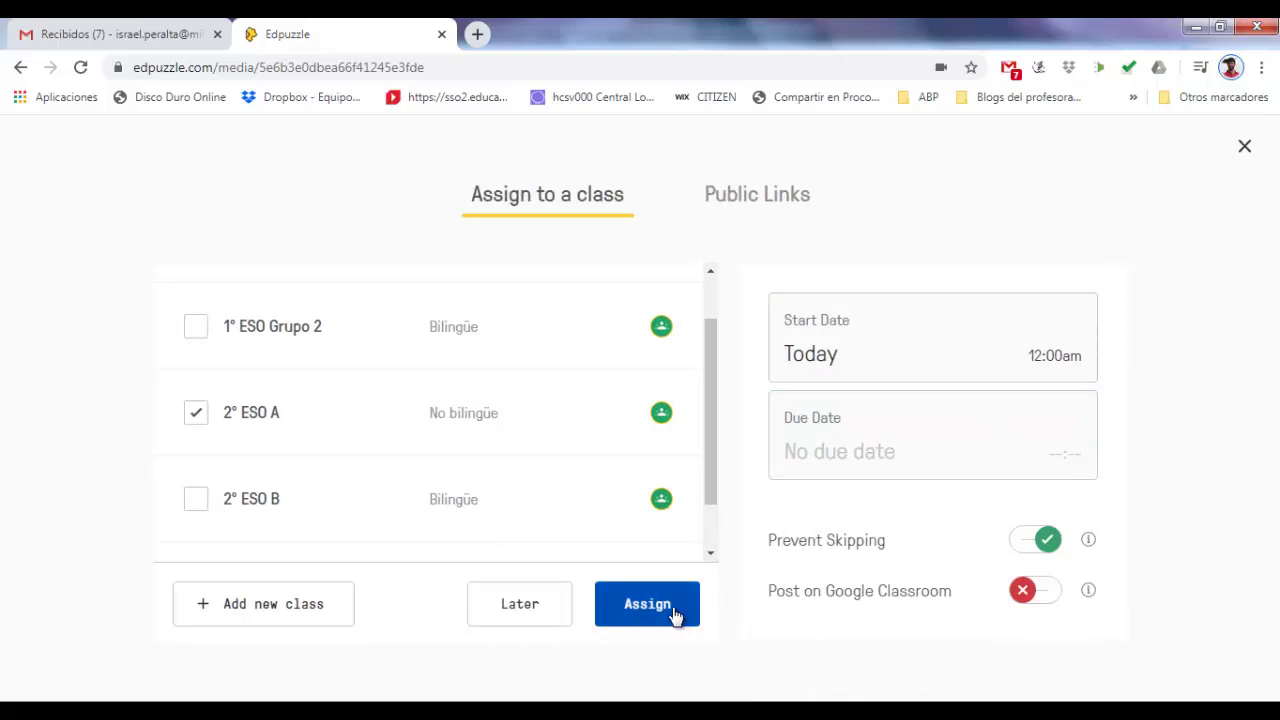
Deselect the class 2° ESO A and postpone the assignment.
click(191, 416)
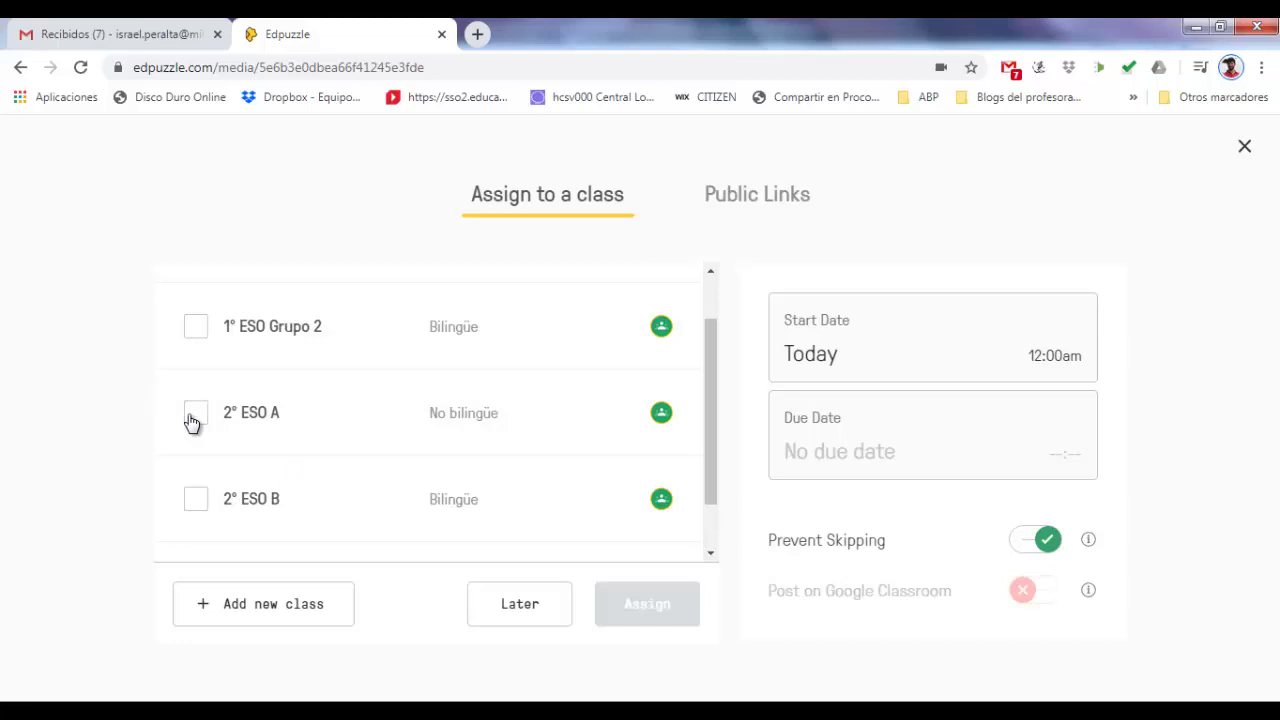
click(520, 605)
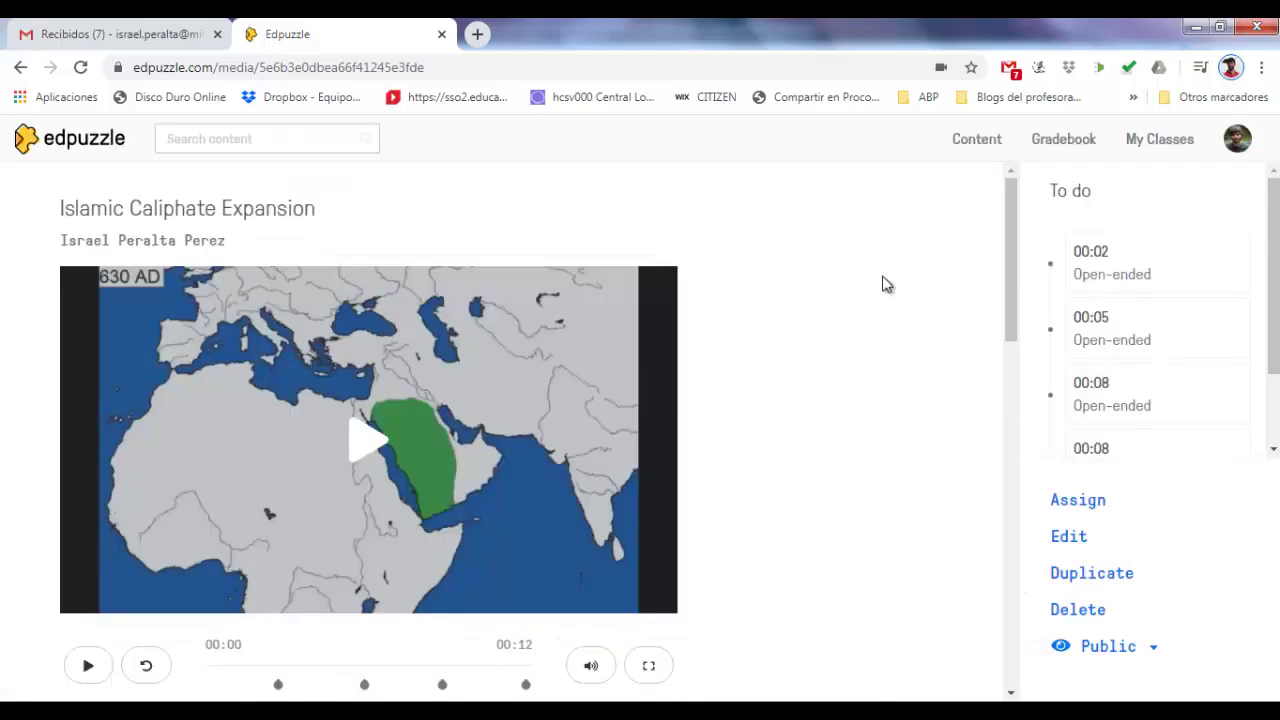
Go to My Content in the content library and view its folders and videos.
click(977, 143)
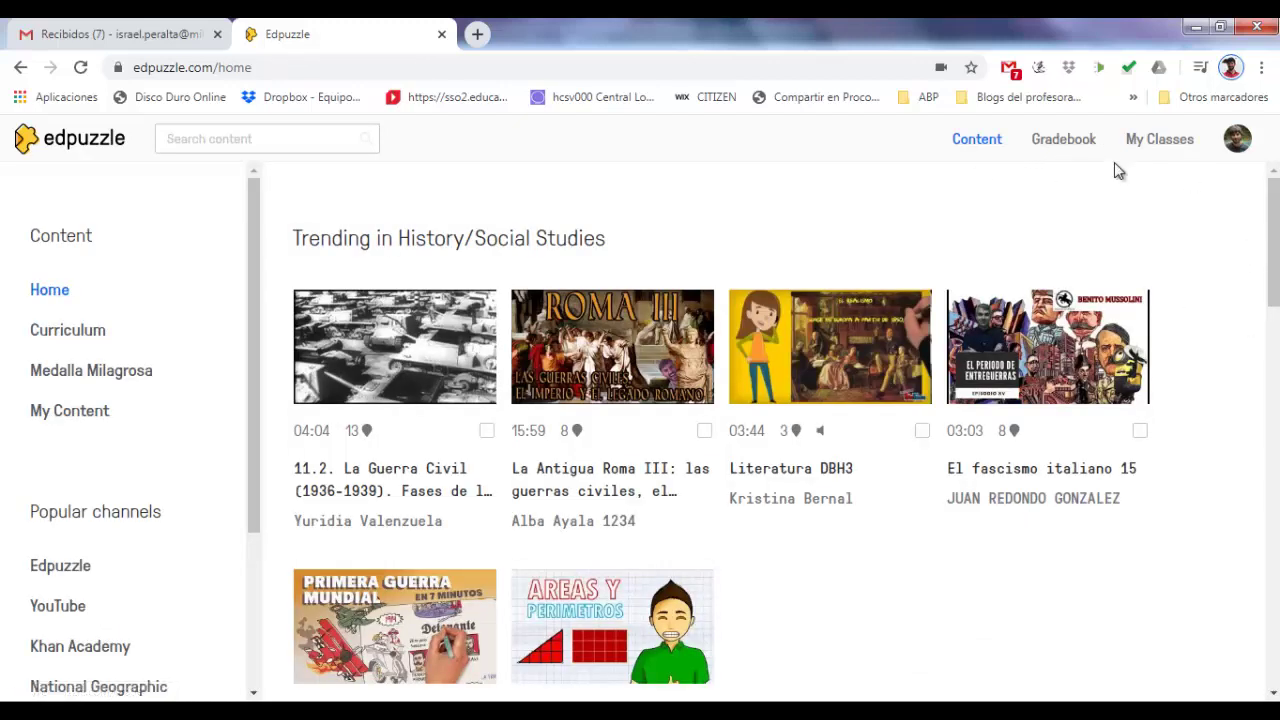
click(70, 414)
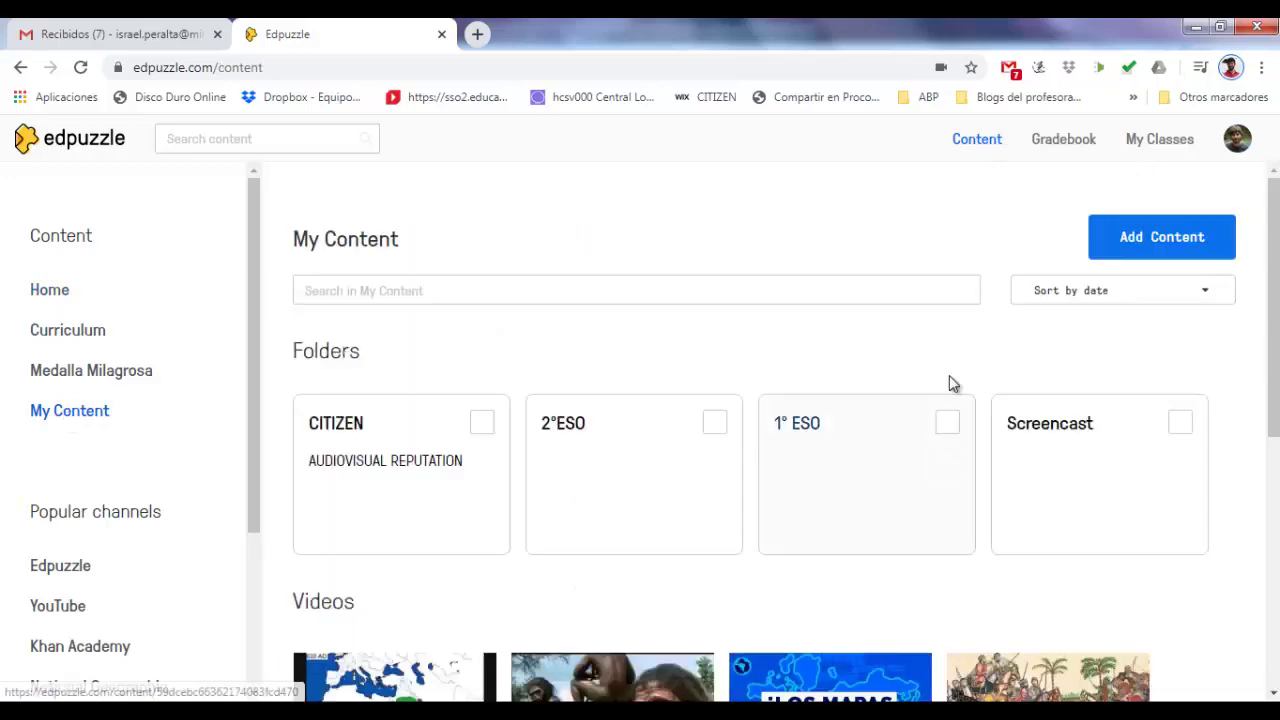
scroll(560, 488, down, 1)
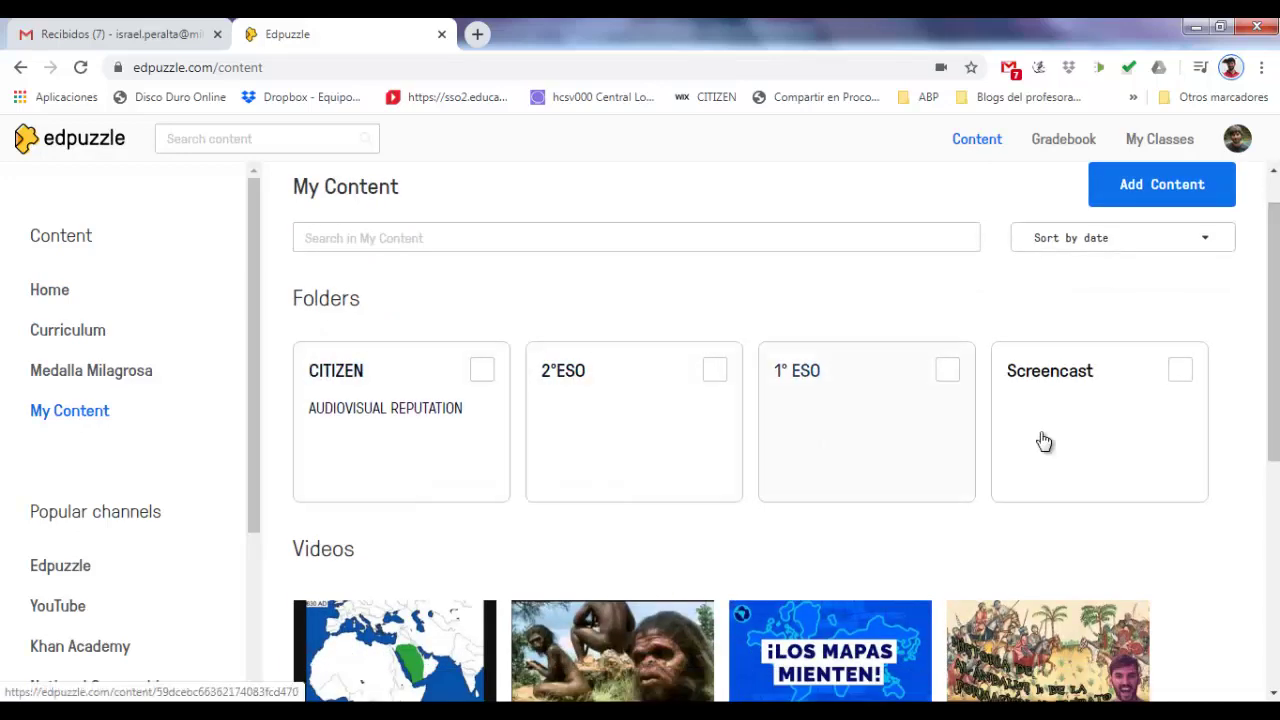
Delete the Islamic Caliphate Expansion video from My Content.
scroll(549, 488, down, 2)
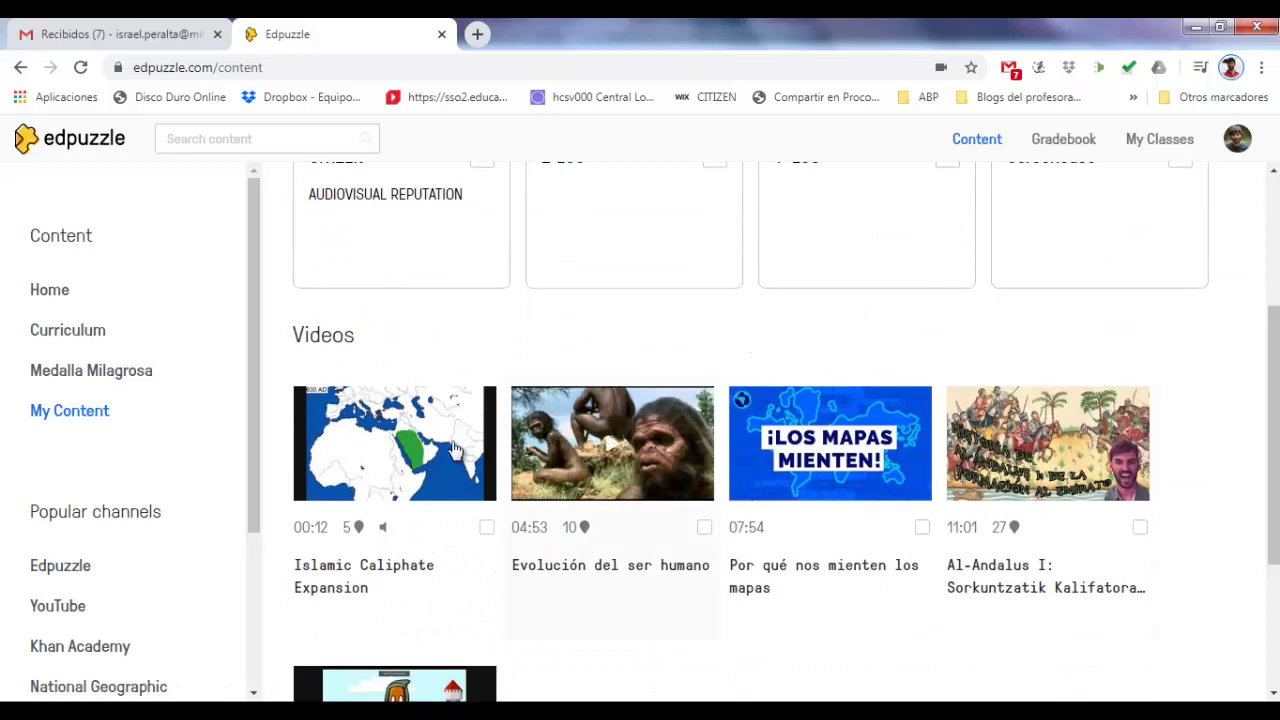
click(486, 528)
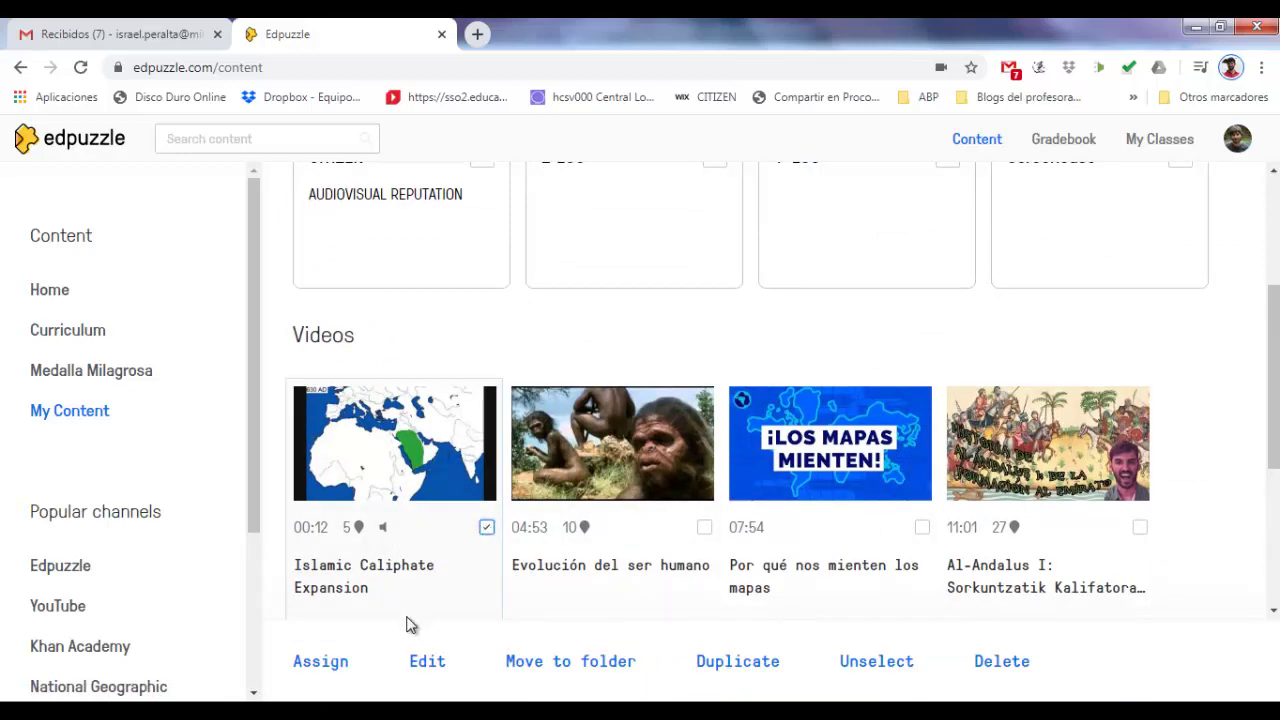
click(1001, 662)
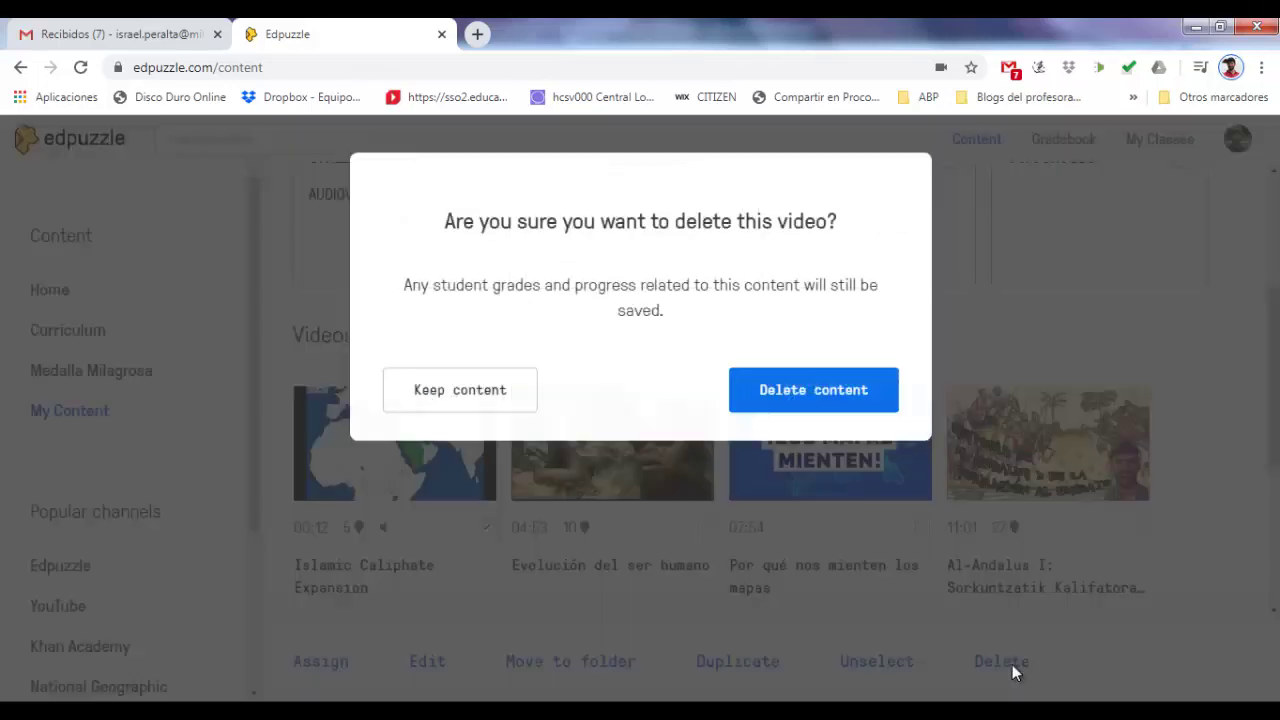
click(836, 388)
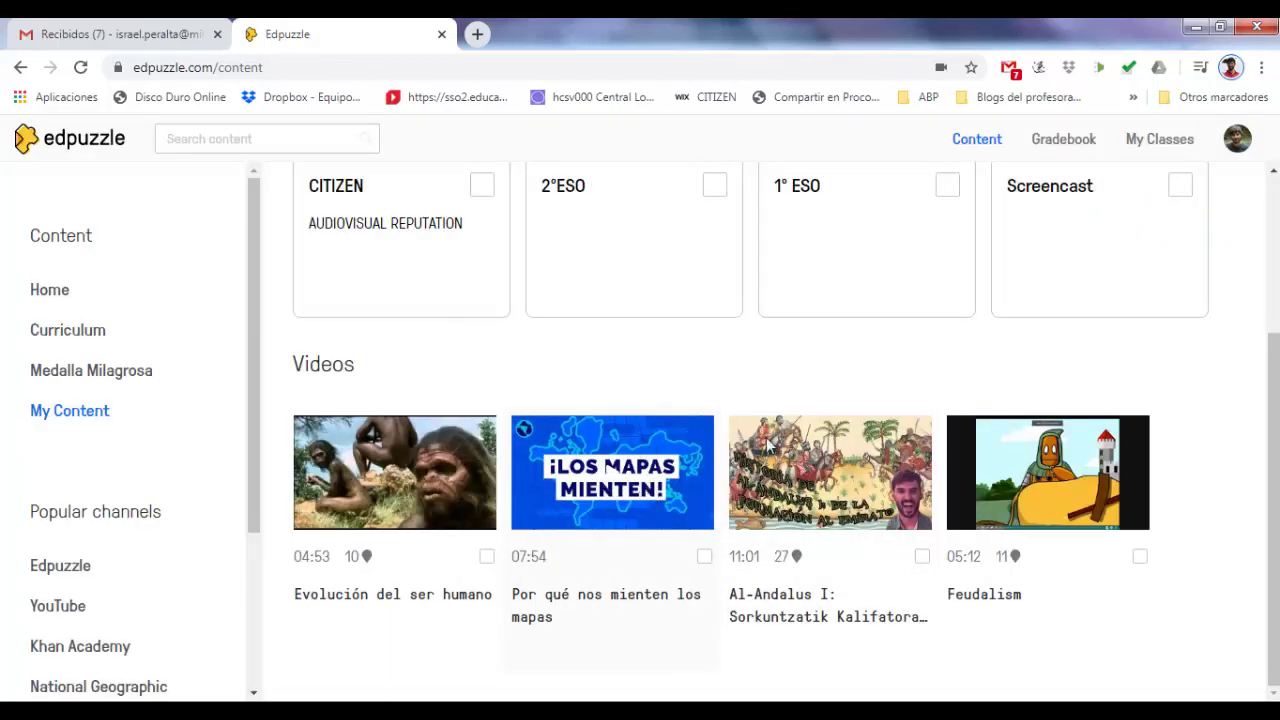
View the options for adding content in My Content without choosing one.
drag(1272, 404, 1266, 323)
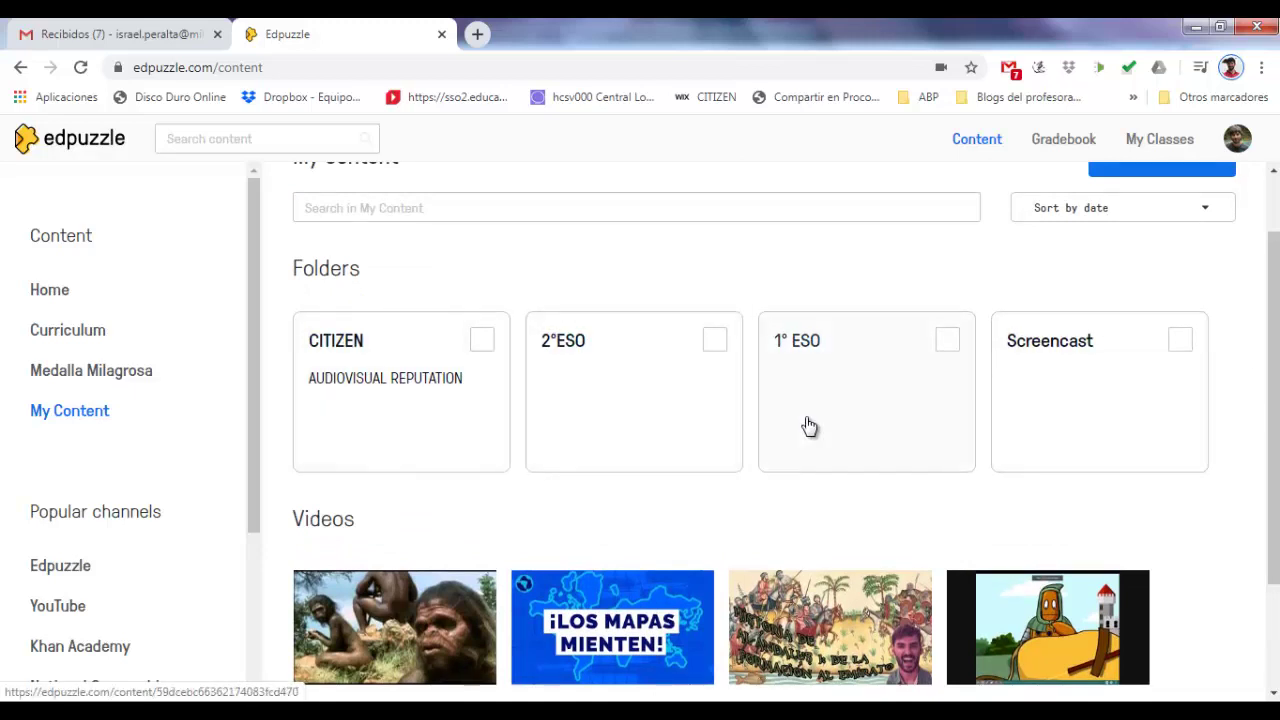
scroll(760, 400, up, 1)
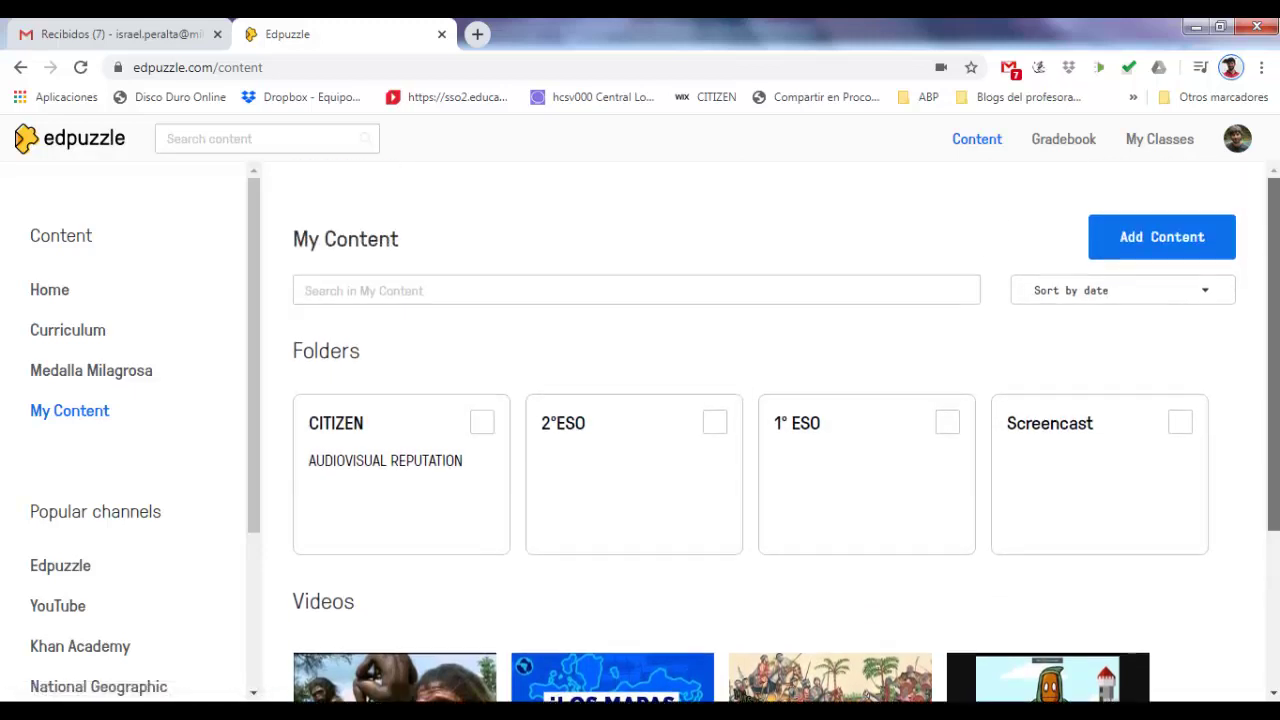
click(1146, 249)
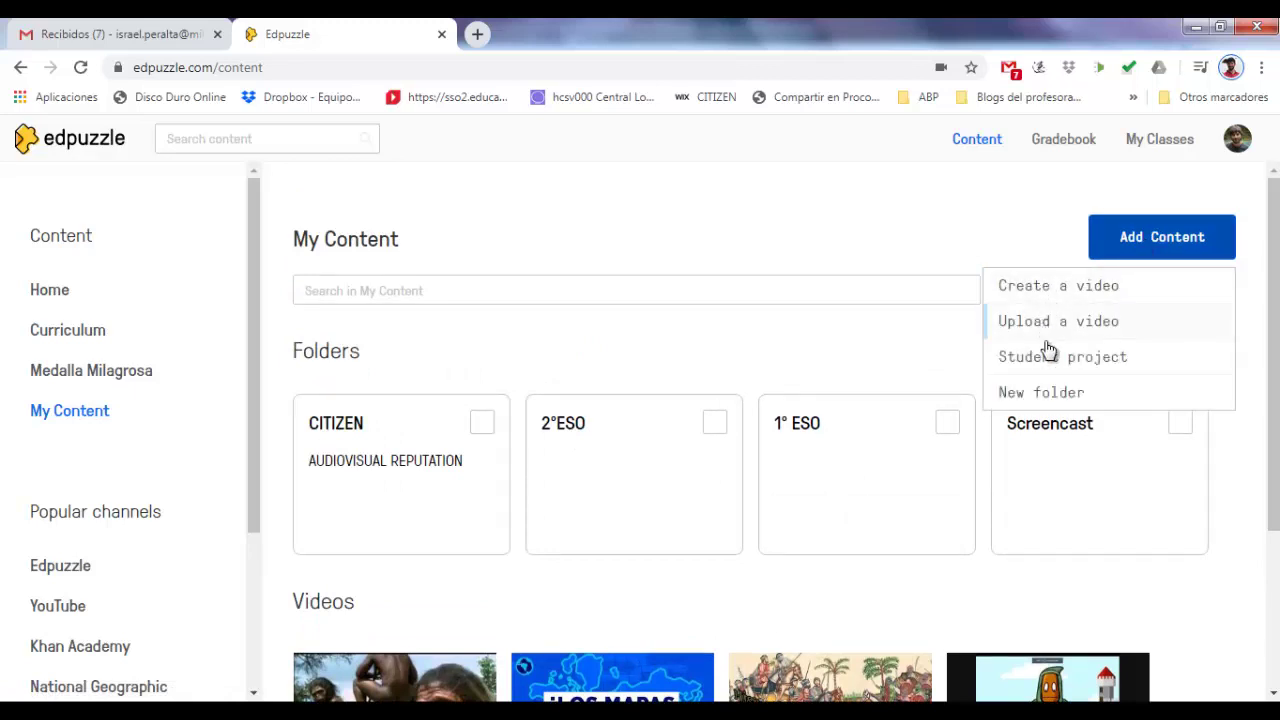
click(870, 372)
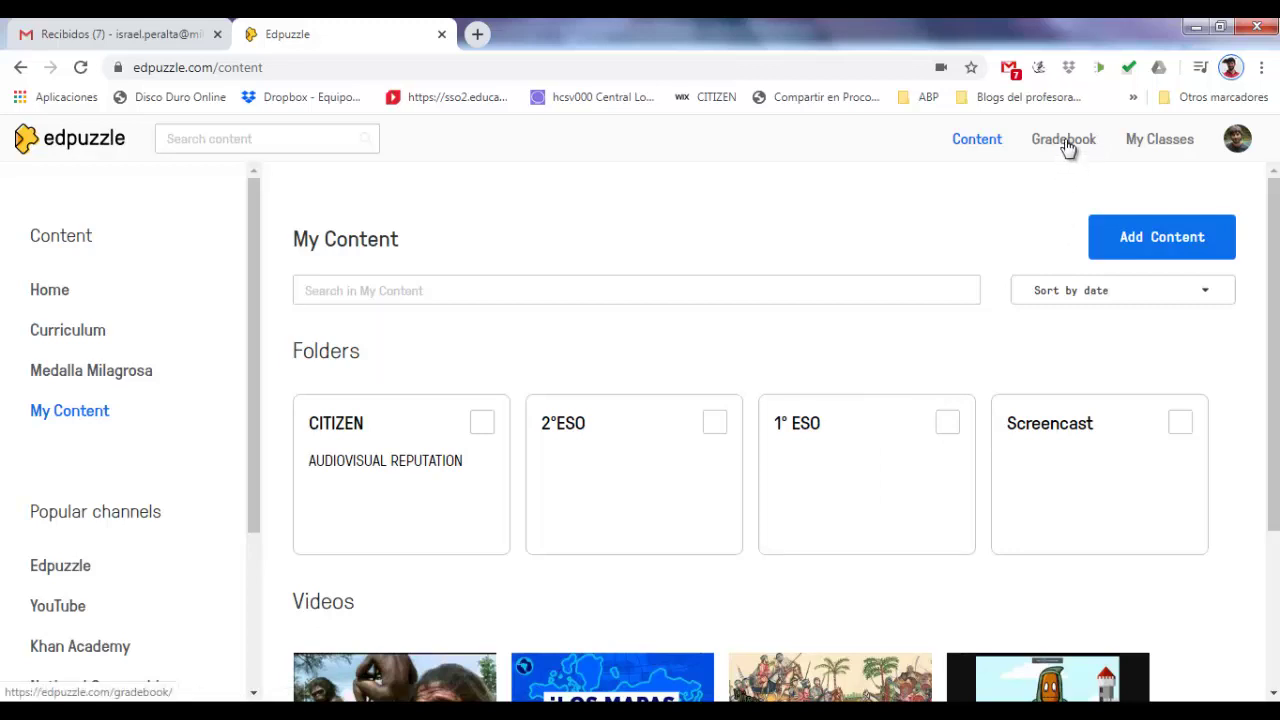
Browse the assignments of the classes 2° ESO A, 2° ESO B and 2° ESO C, and dismiss the Windows colour scheme prompt.
click(1133, 140)
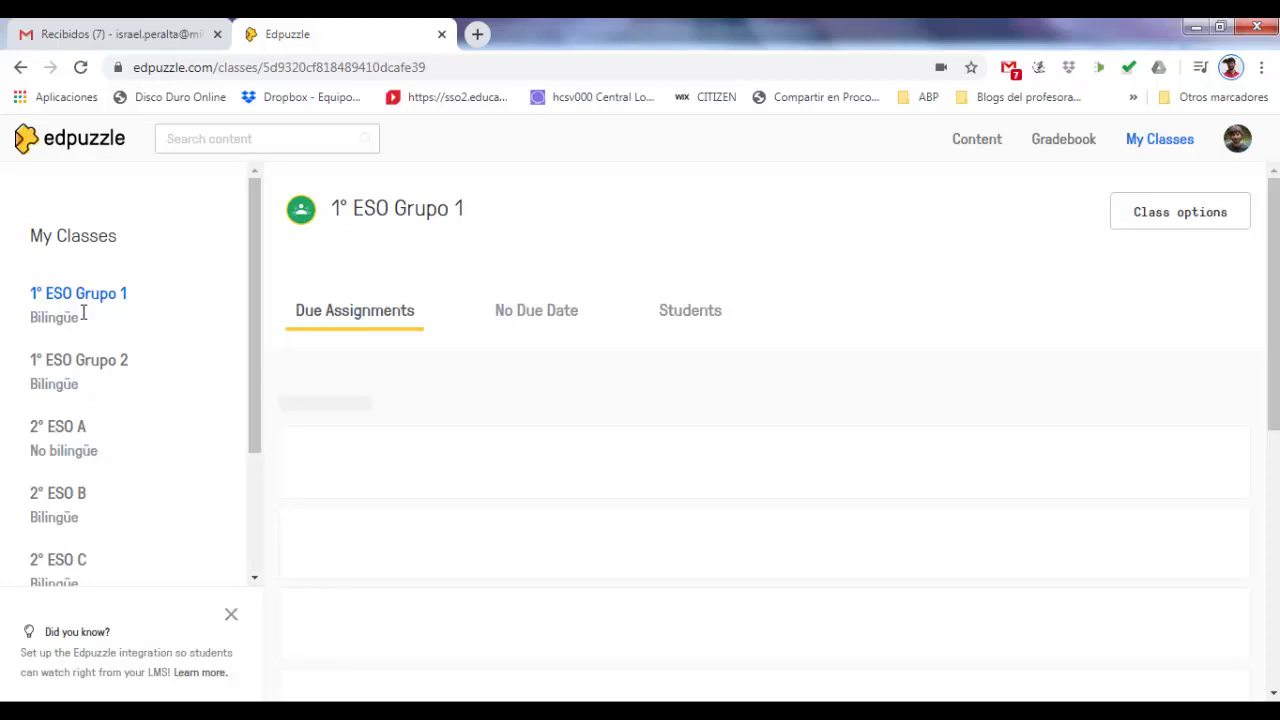
click(68, 450)
click(68, 498)
click(63, 561)
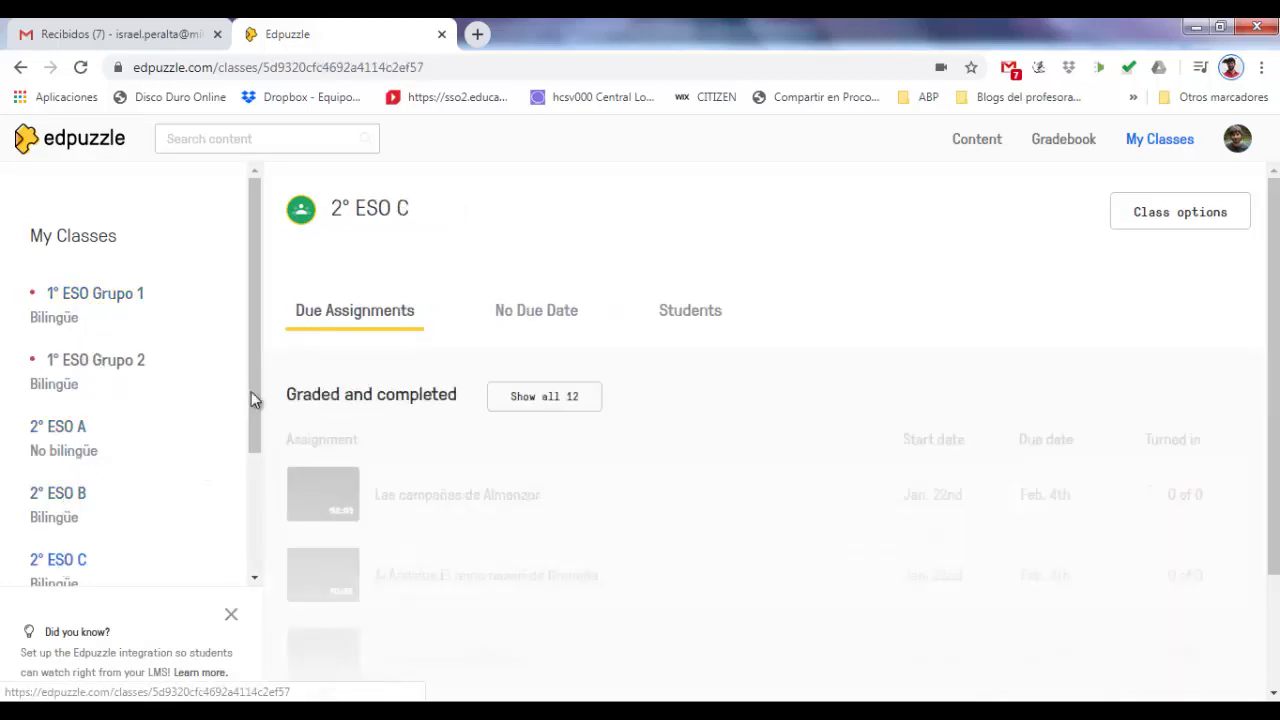
drag(254, 420, 250, 383)
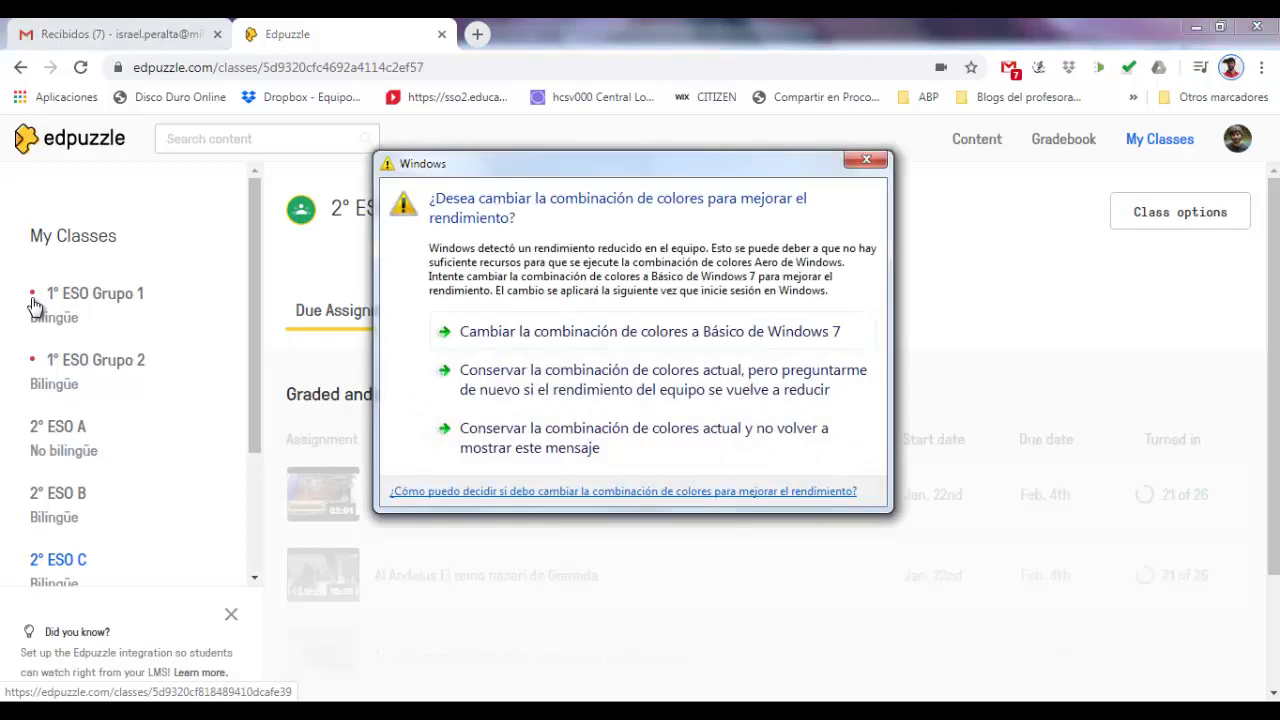
click(864, 161)
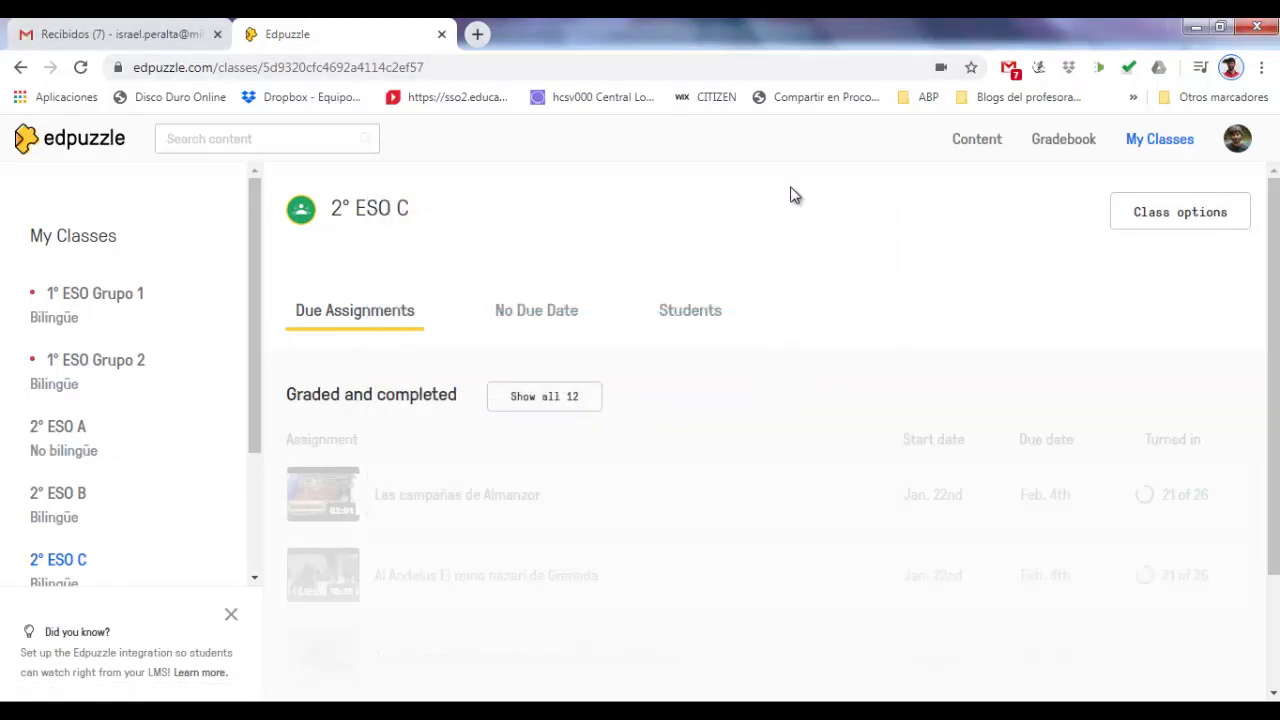
Open the answers to grade for 1° ESO Grupo 1's Exploring Landforms and Bodies of Water assignment and look through them.
click(50, 321)
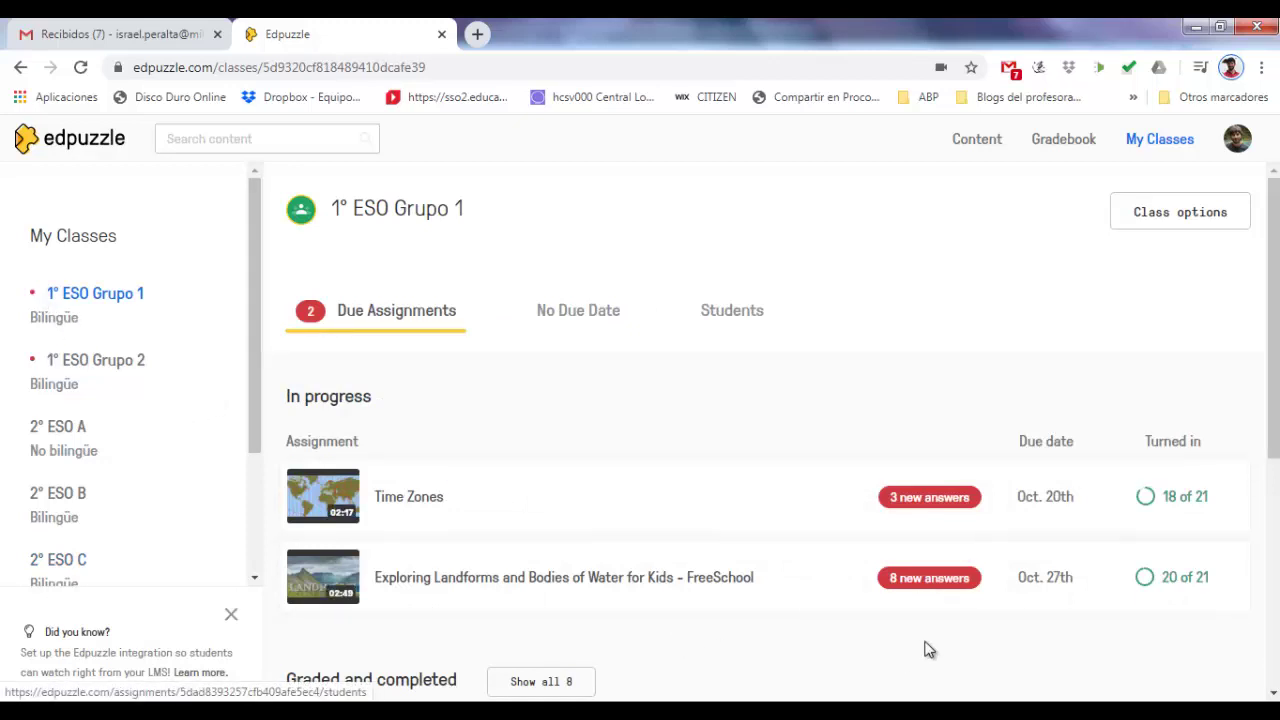
click(940, 583)
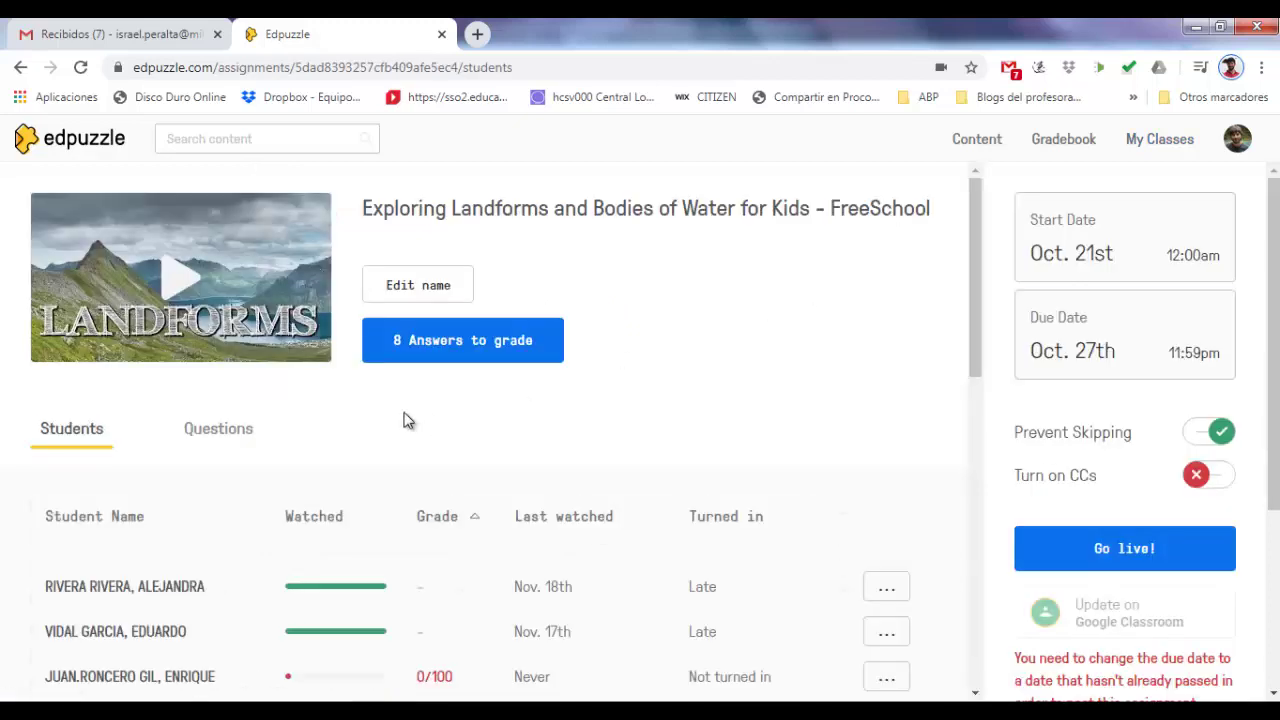
click(428, 350)
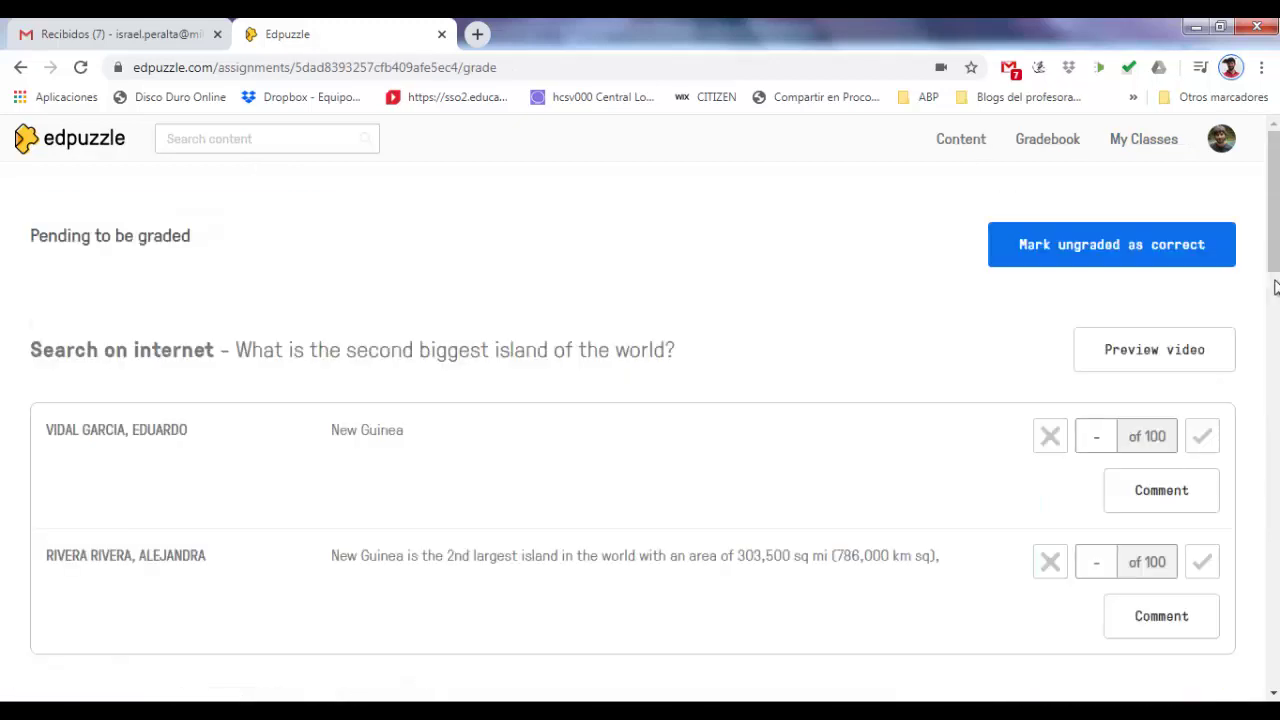
scroll(640, 410, down, 3)
scroll(1273, 355, down, 8)
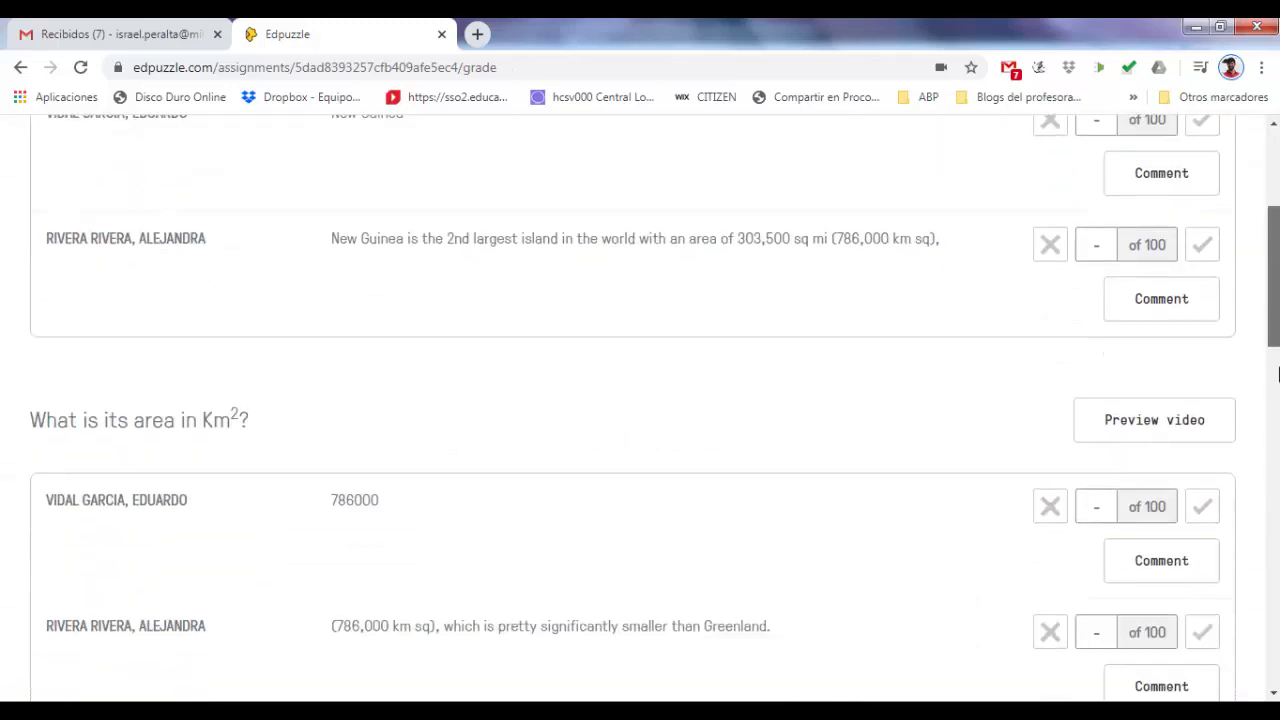
scroll(1273, 355, up, 10)
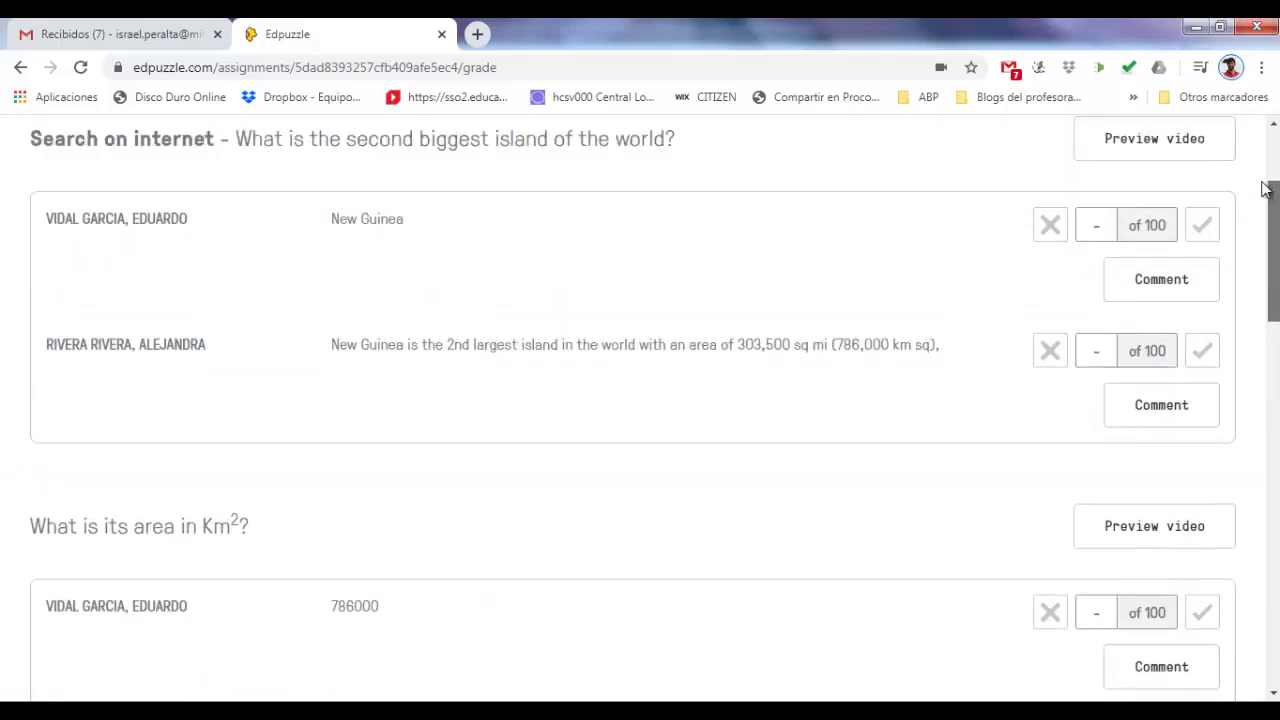
Try marks and a score of 60 on the first answer to the second biggest island question, and clear the score.
click(1203, 437)
click(1205, 438)
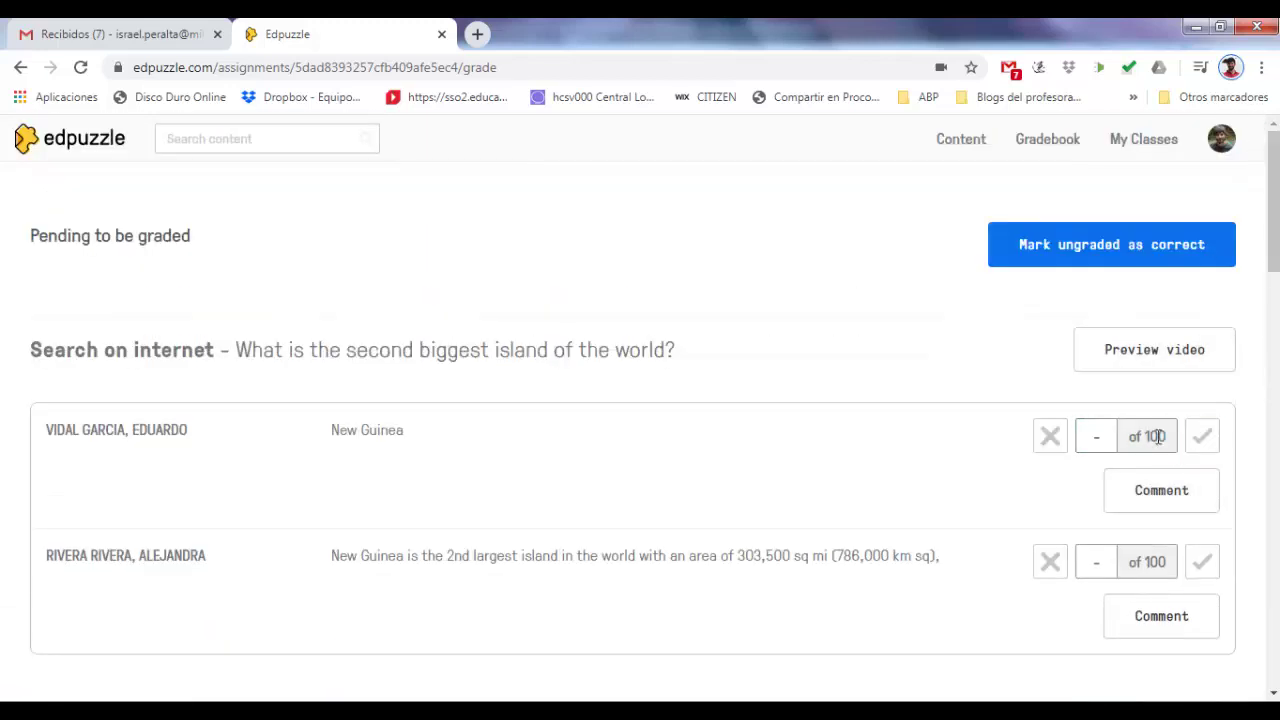
click(1050, 437)
click(1058, 438)
text(60)
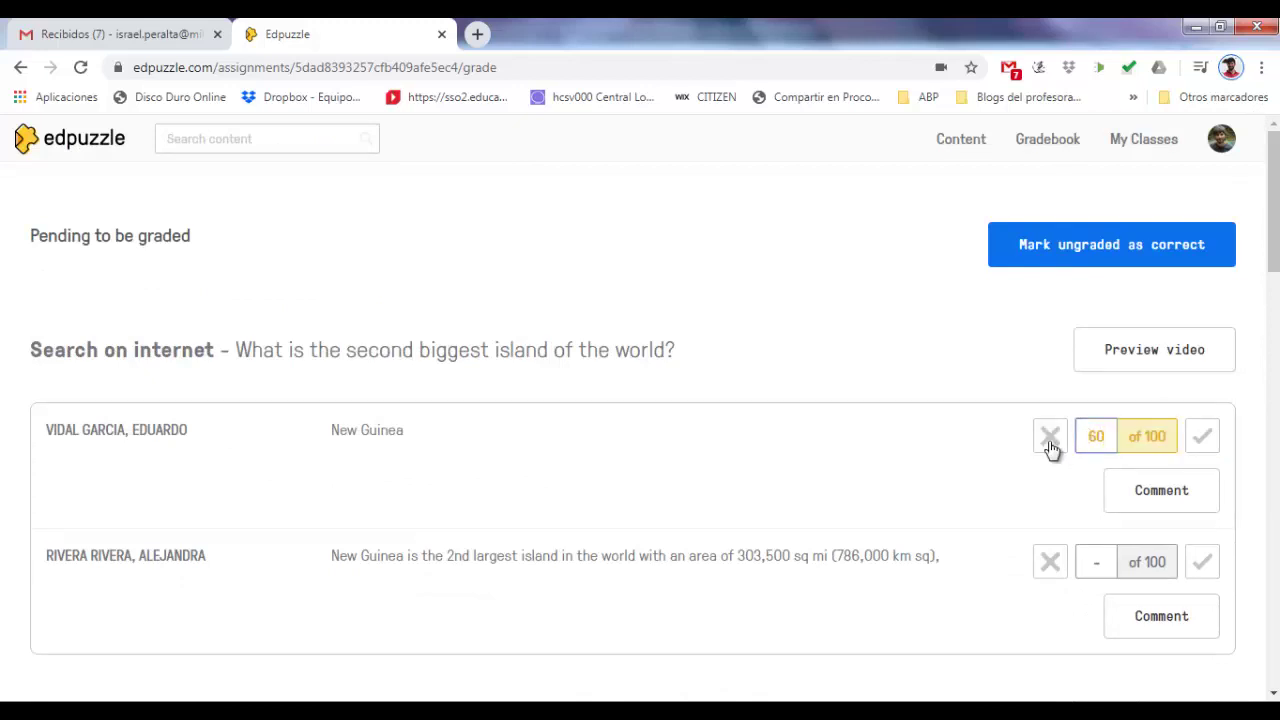
click(1205, 436)
key(BackSpace)
key(BackSpace)
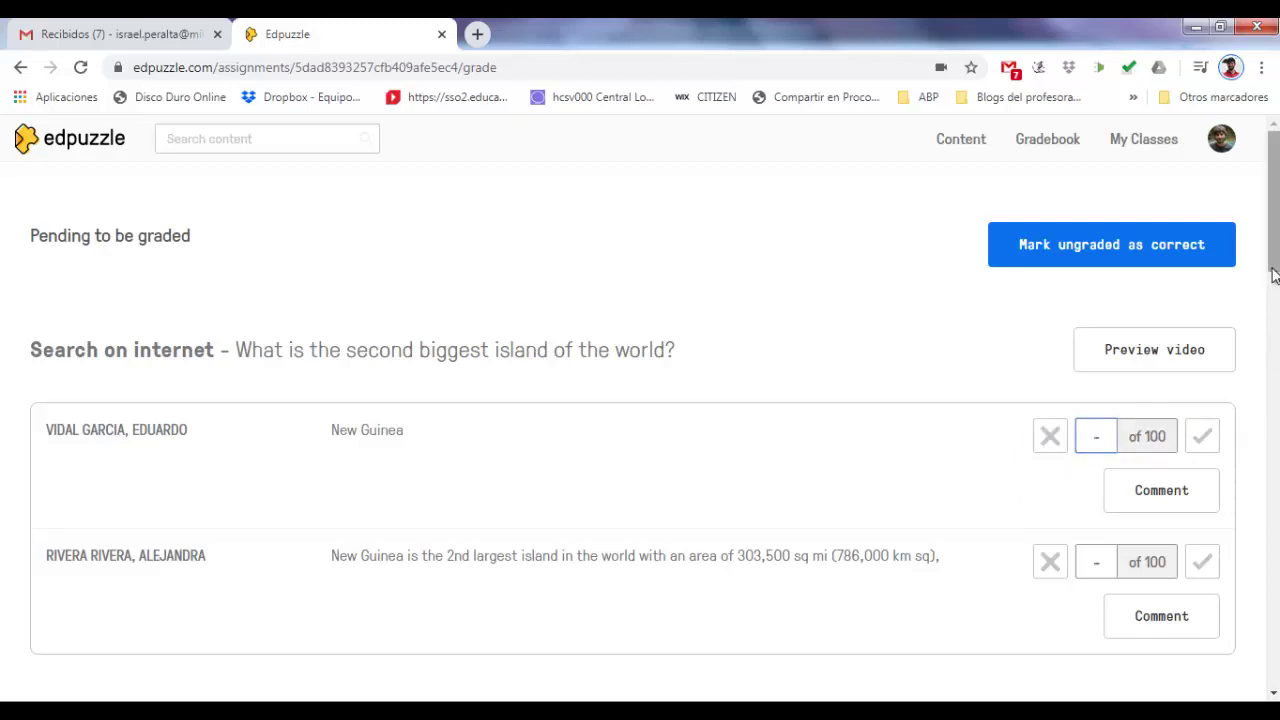
Review the remaining pending answers and mark all ungraded ones as correct.
scroll(1273, 200, down, 4)
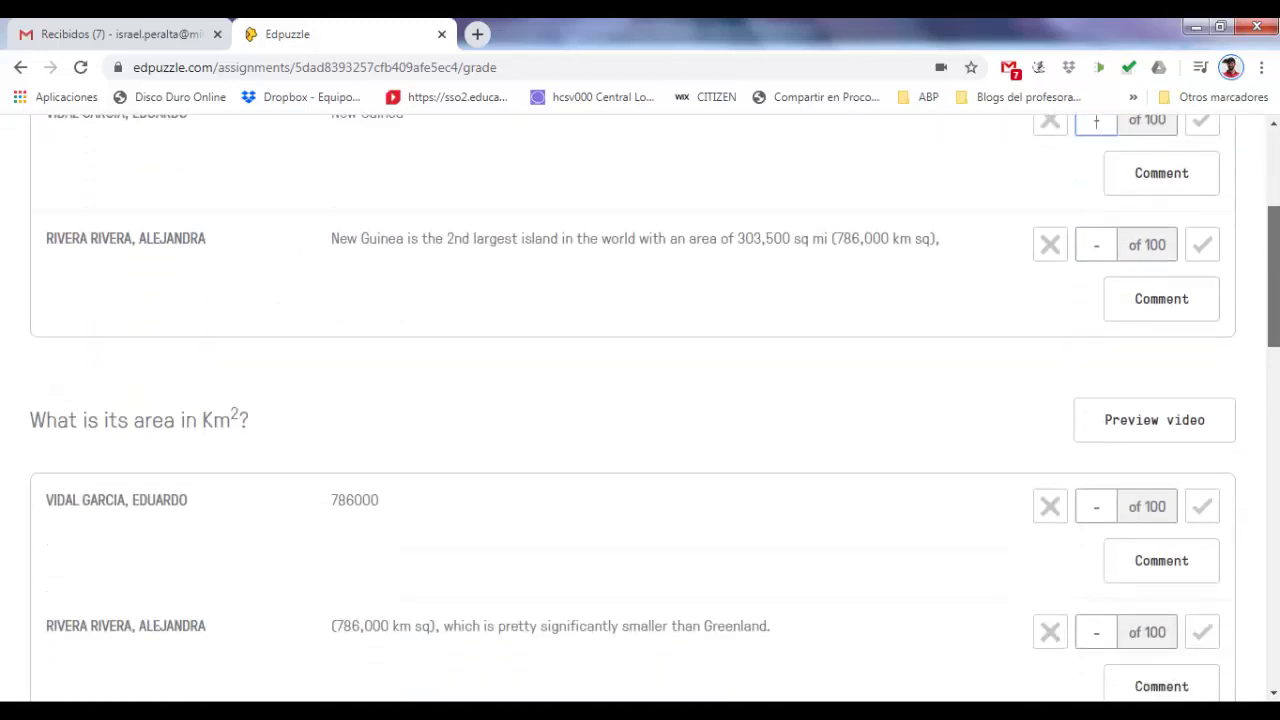
scroll(1273, 200, down, 4)
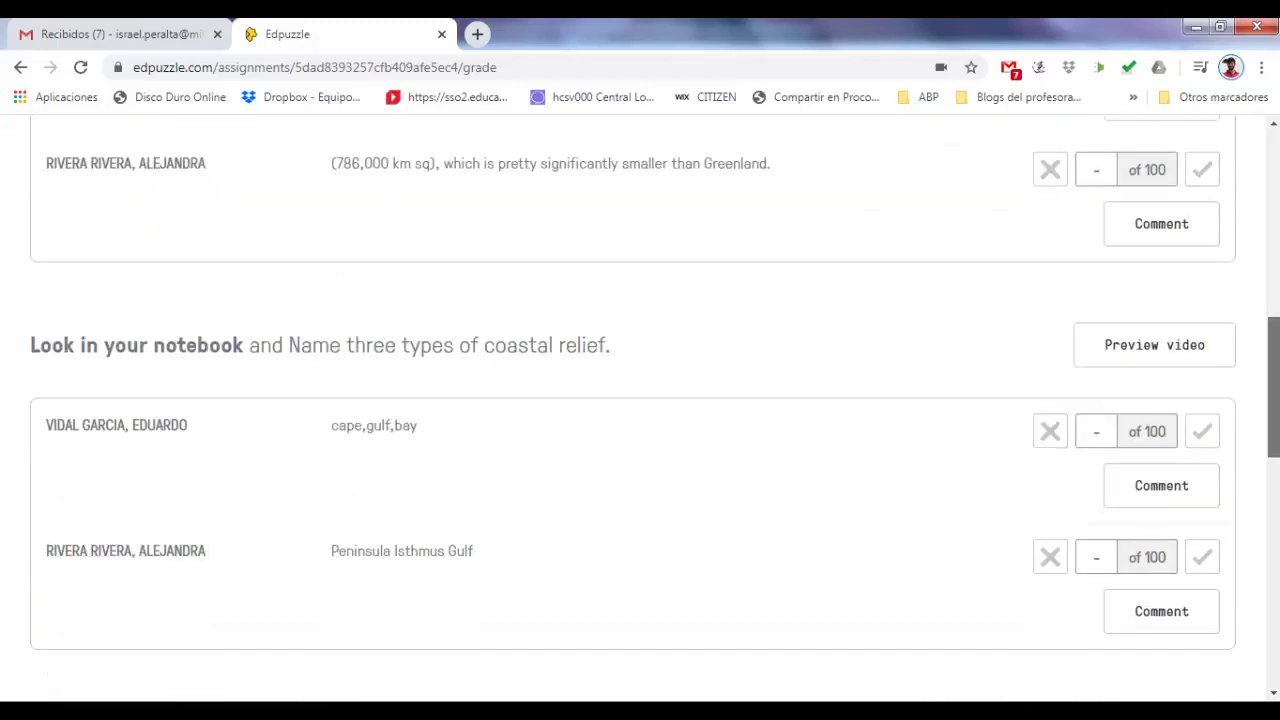
scroll(1273, 200, down, 4)
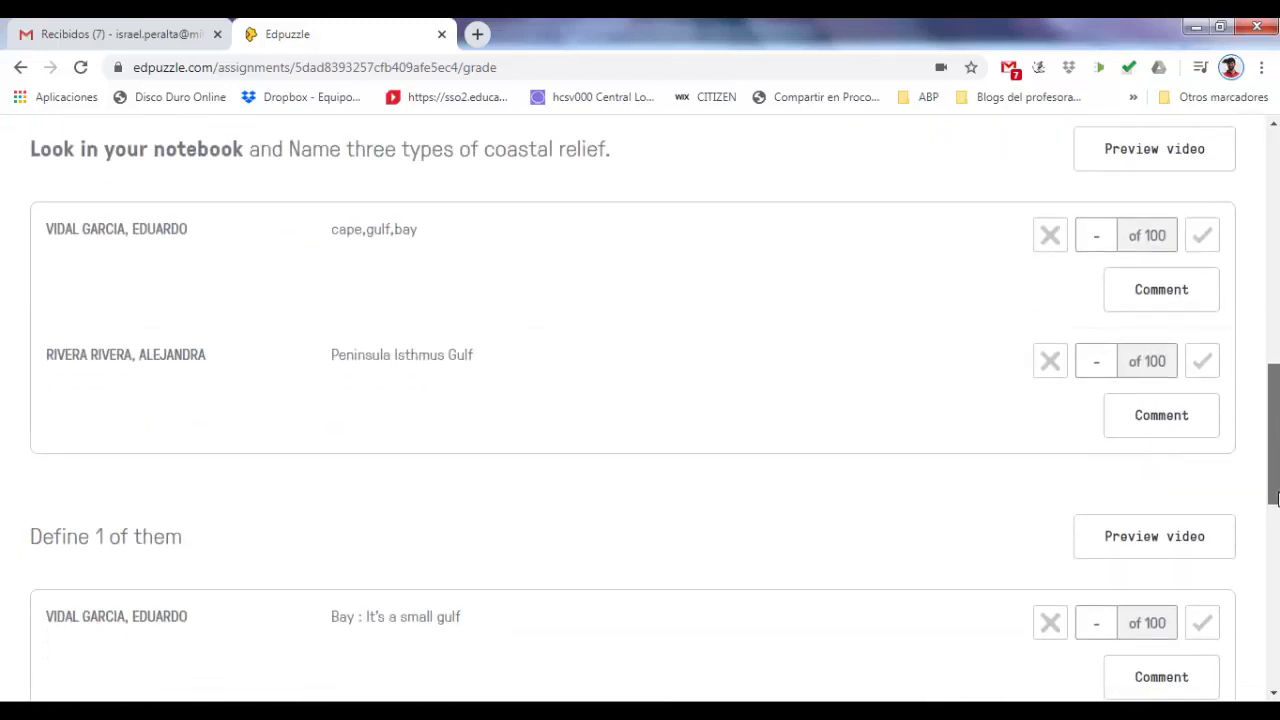
scroll(1263, 295, down, 3)
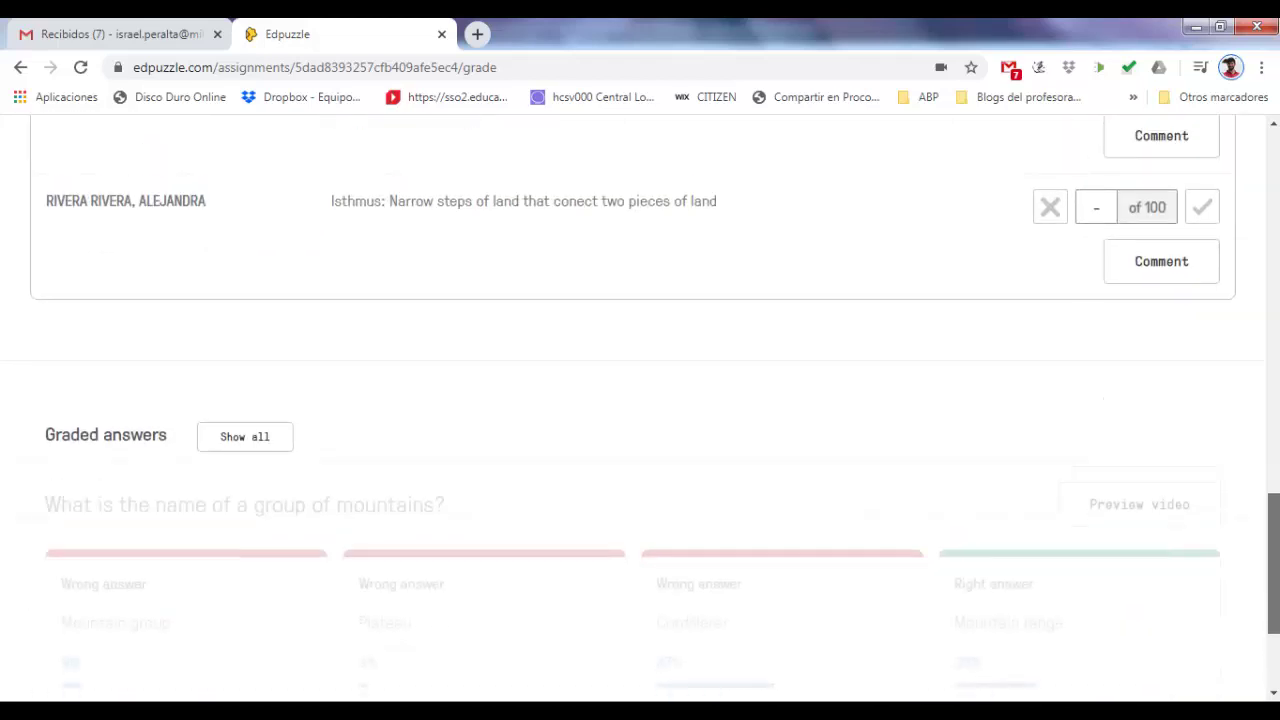
scroll(1263, 295, up, 12)
drag(1263, 295, 1257, 214)
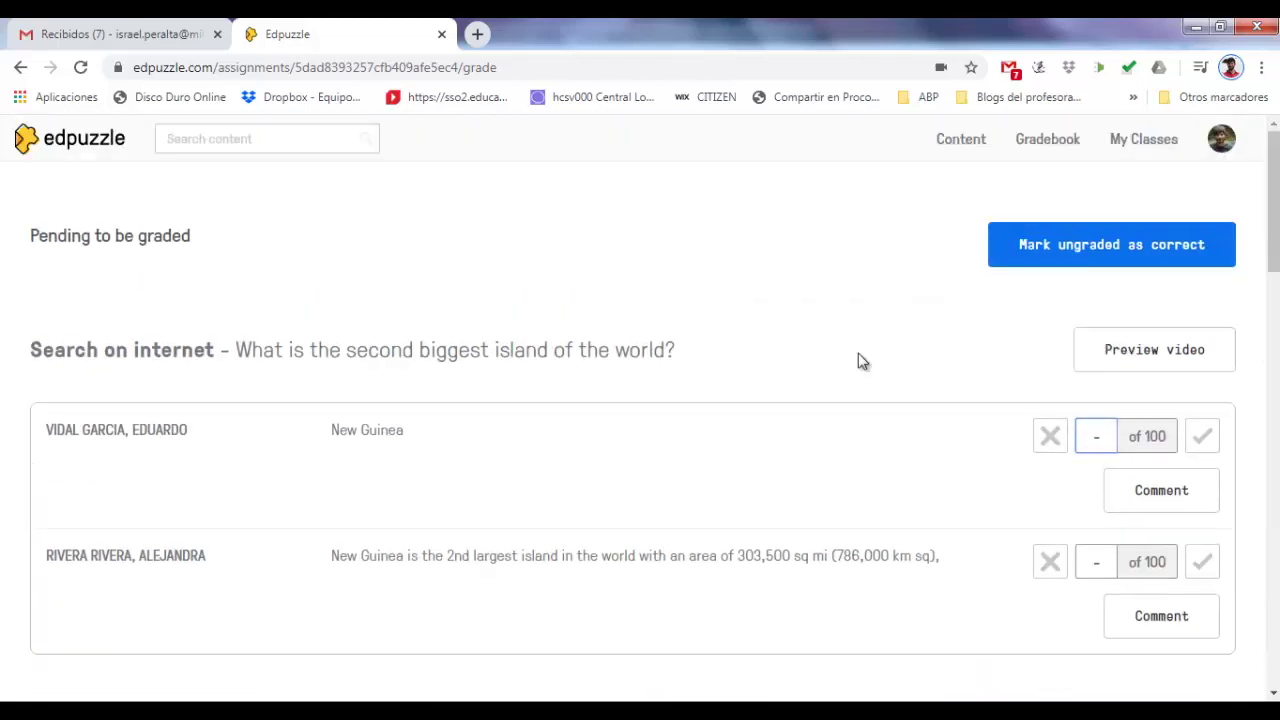
click(1076, 250)
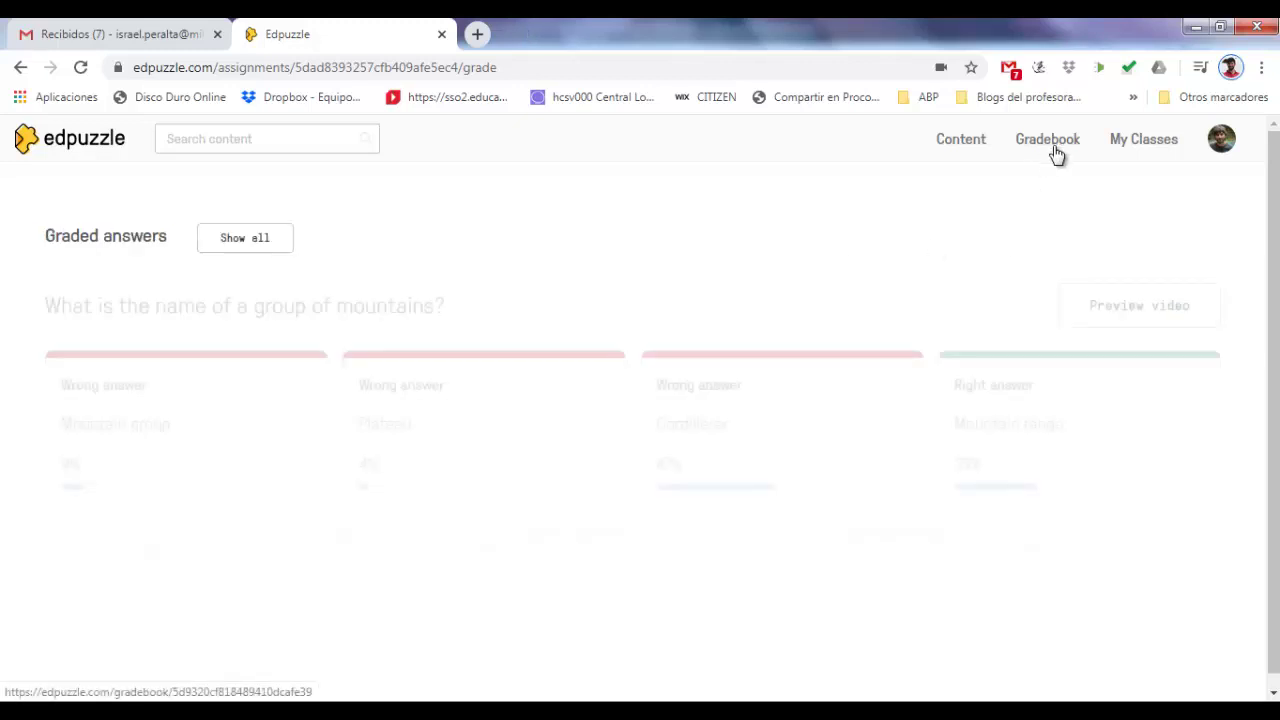
Check the assignments of 1° ESO Grupo 1 in My Classes, and open the Gradebook for that class.
click(1145, 140)
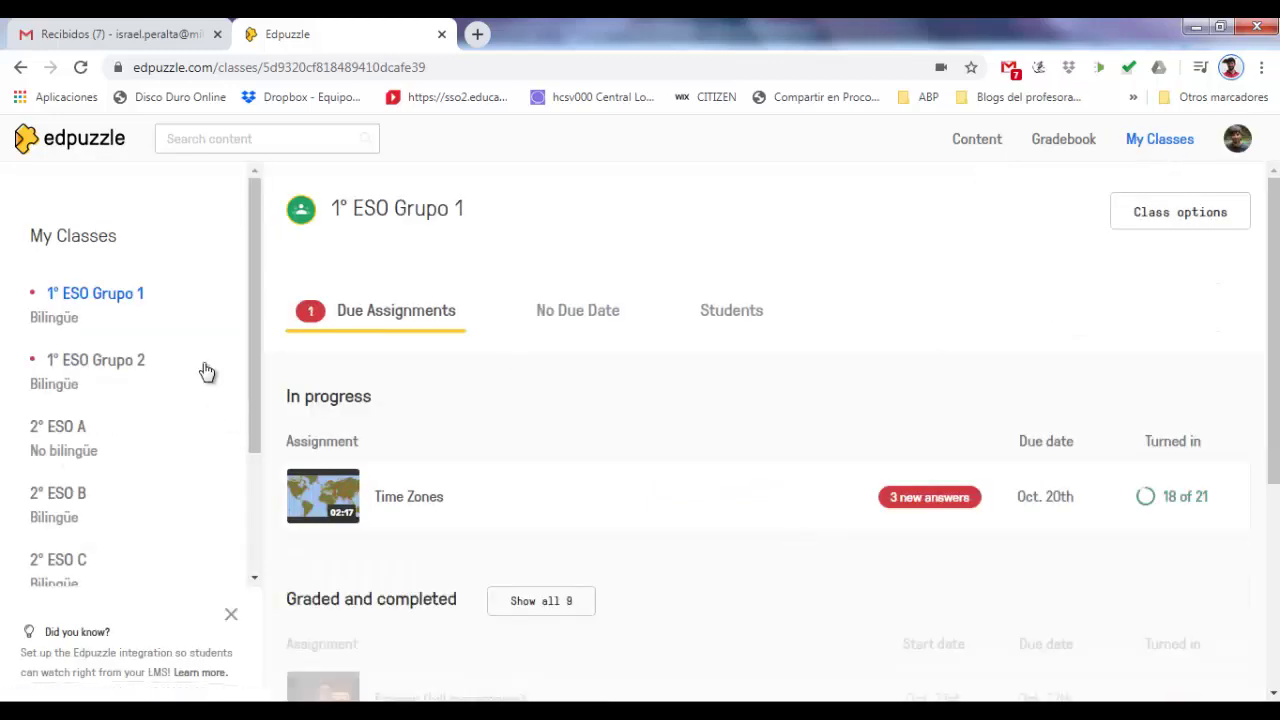
drag(1276, 360, 1276, 400)
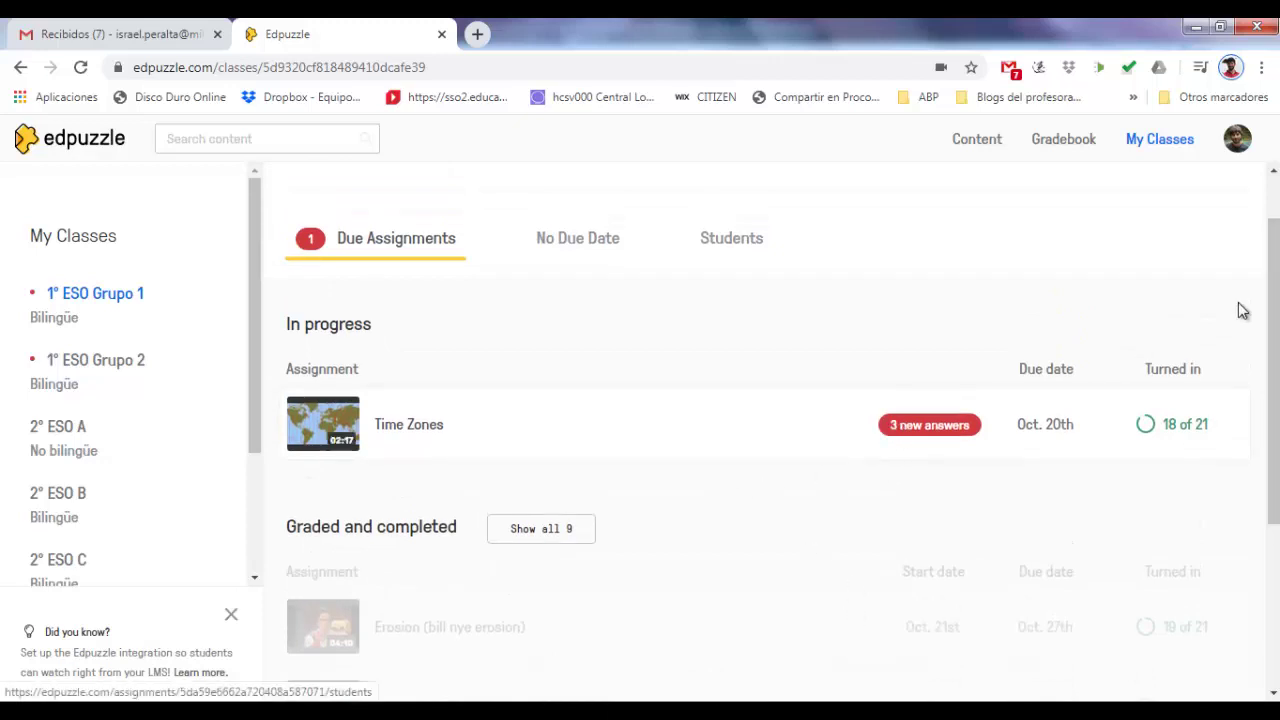
click(1090, 152)
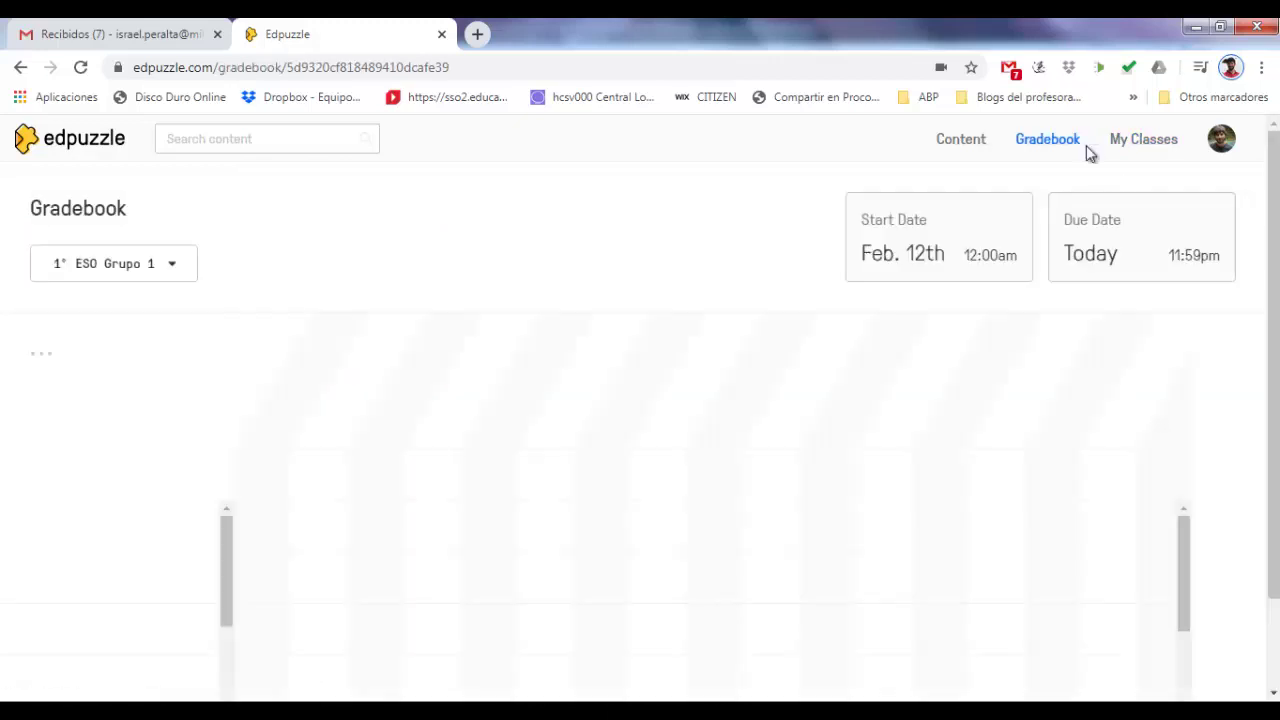
scroll(637, 211, down, 1)
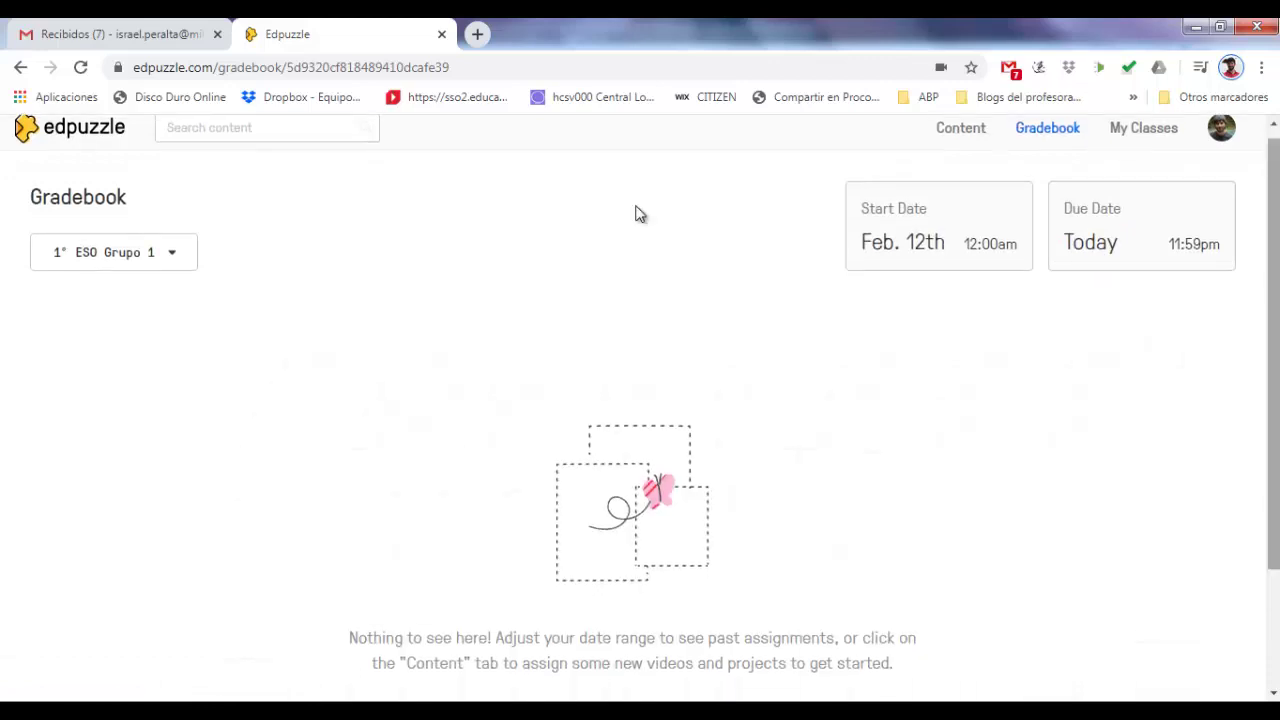
click(146, 254)
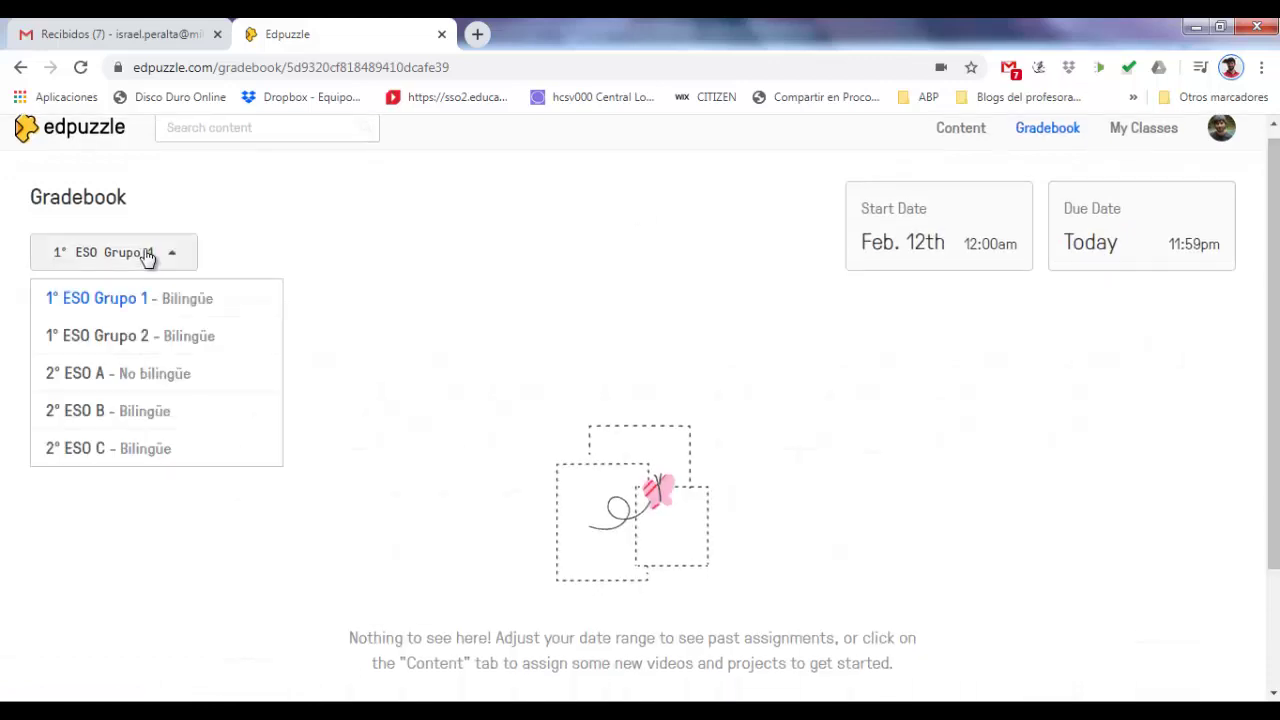
click(131, 313)
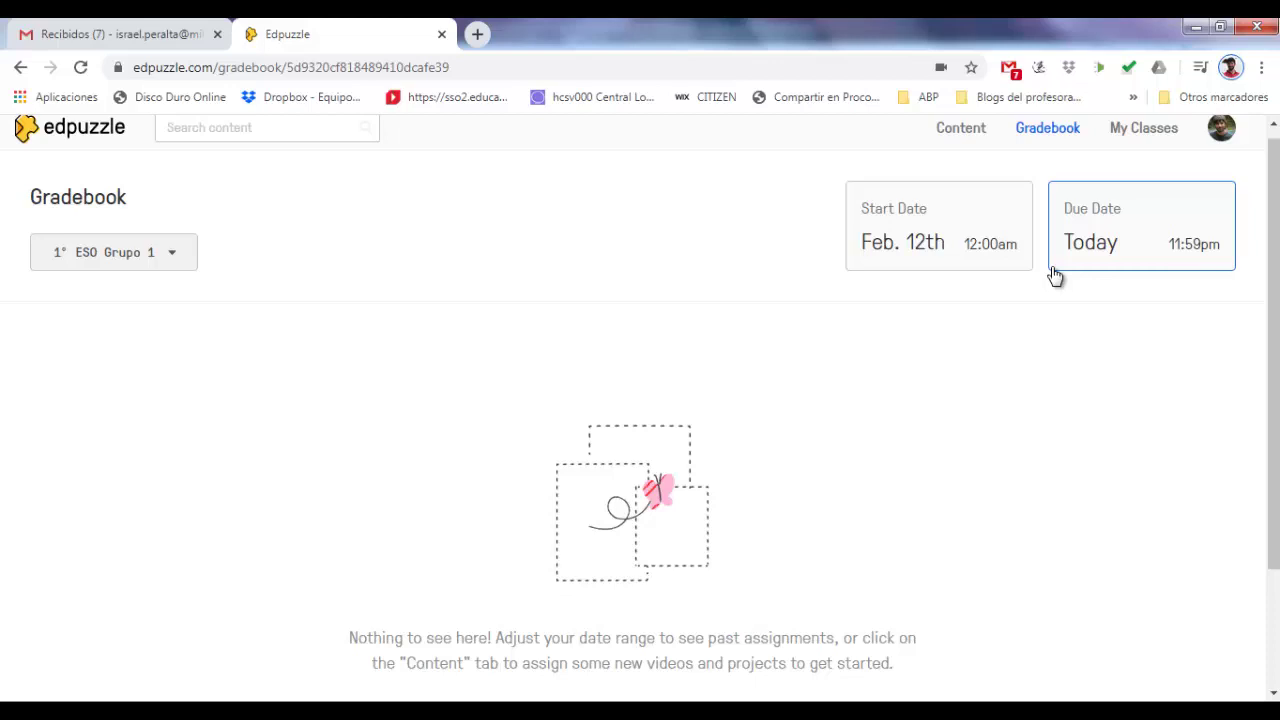
Filter the 1° ESO Grupo 1 Gradebook to the last 90 days, from Dec. 14th to March 13th.
click(962, 234)
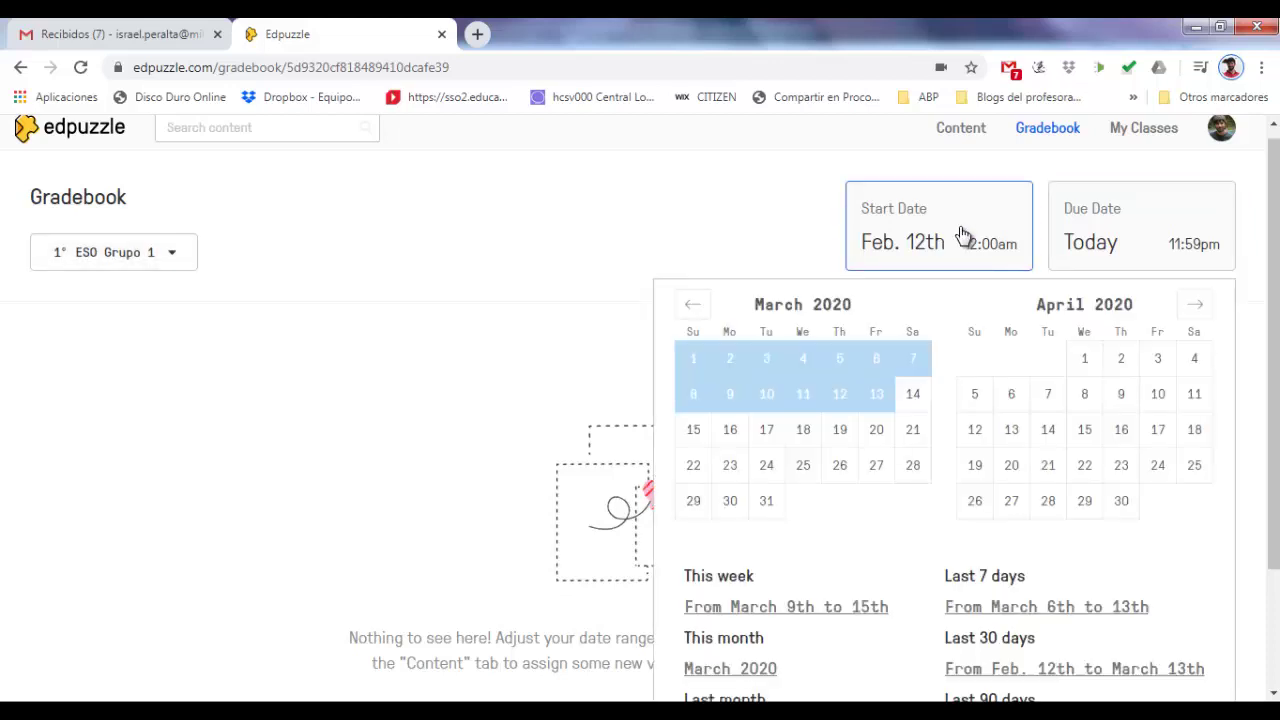
click(693, 305)
scroll(1273, 362, down, 1)
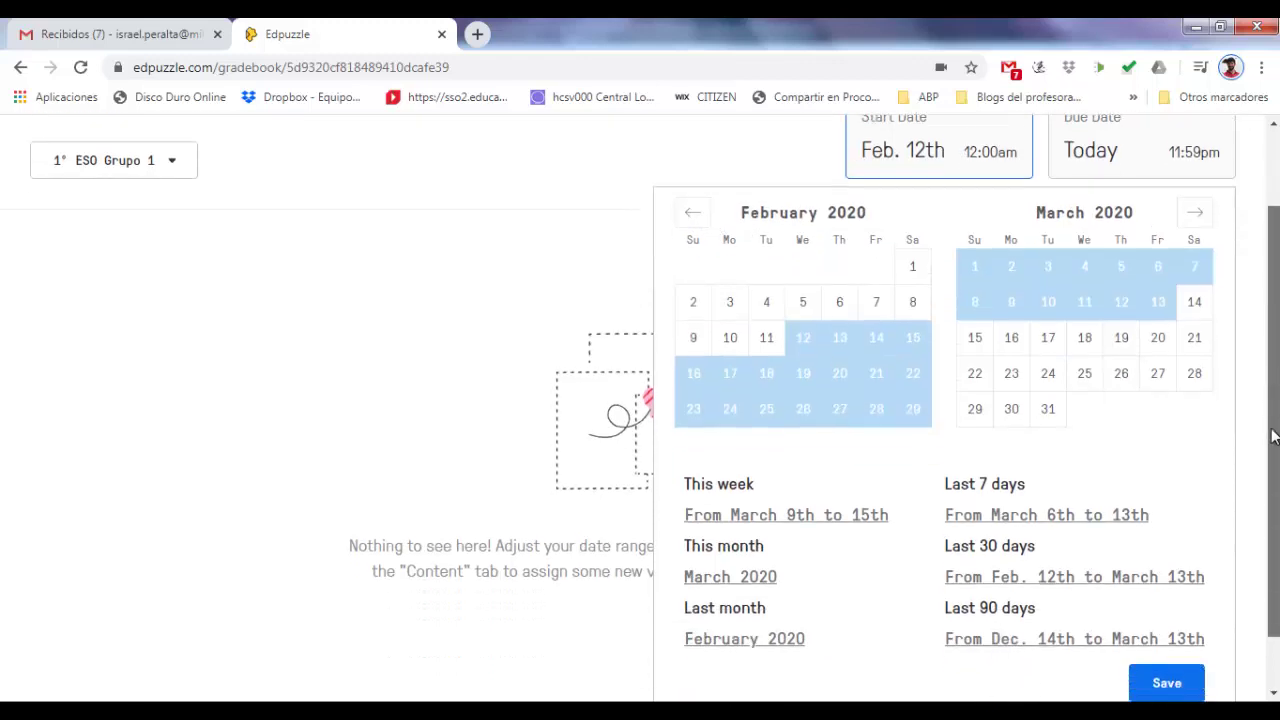
click(907, 143)
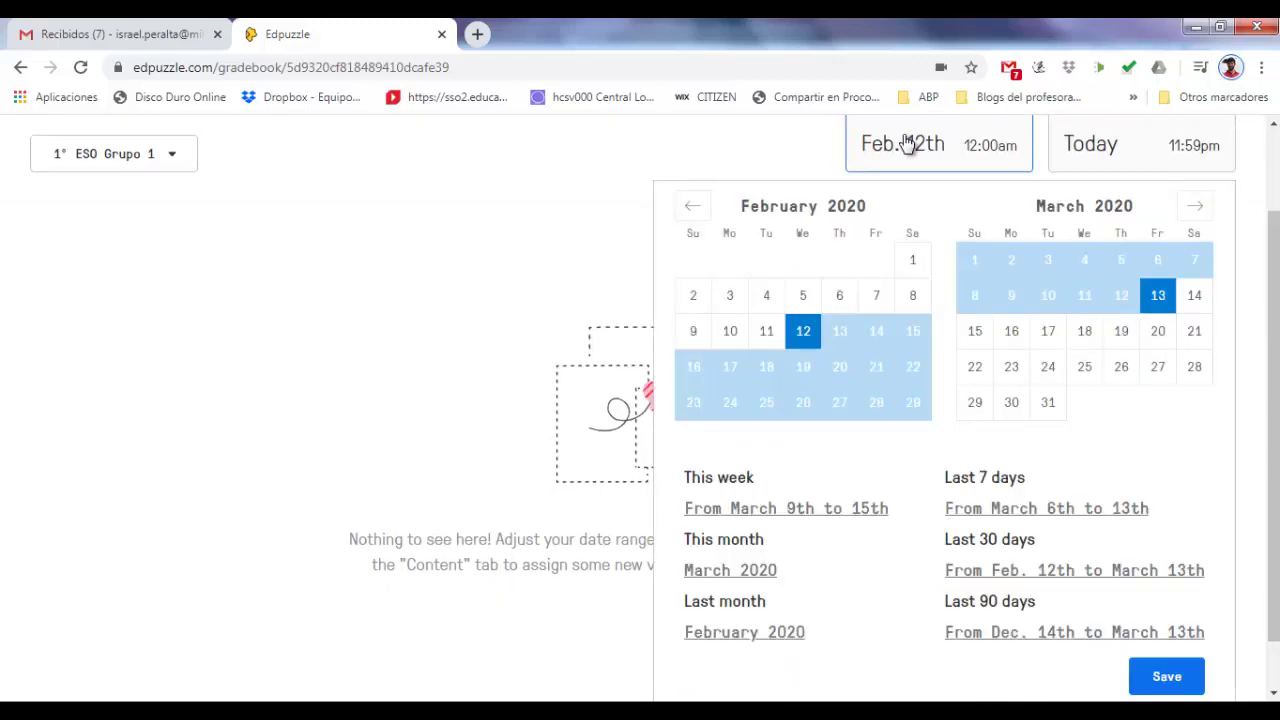
click(985, 632)
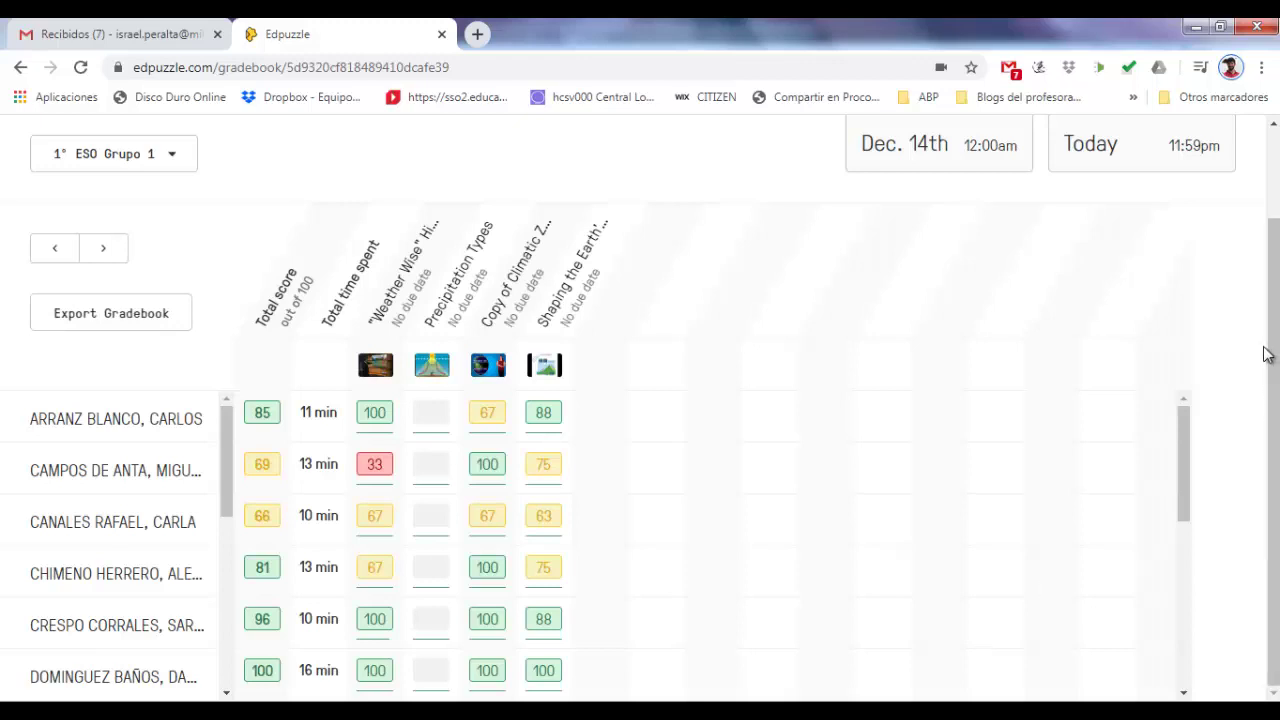
Look through the students' total scores, time spent and assignment grades in the filtered Gradebook.
scroll(1194, 674, down, 10)
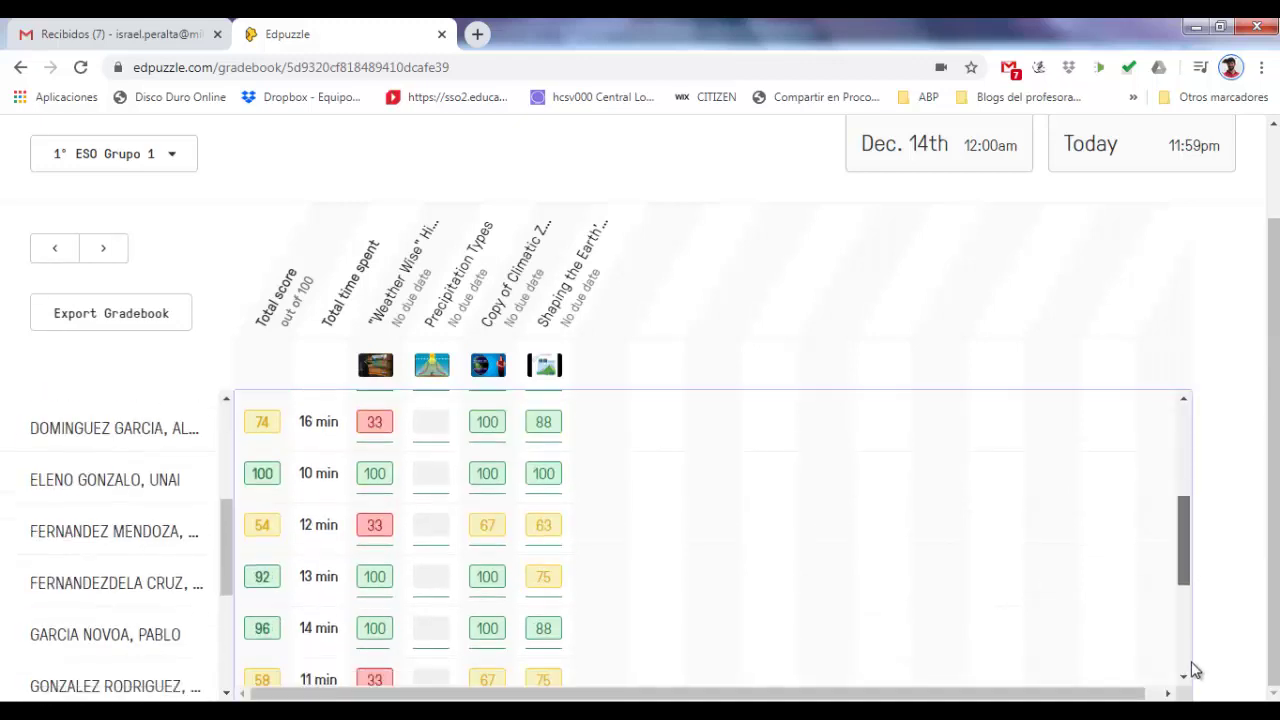
scroll(710, 530, down, 1)
drag(1197, 621, 1180, 369)
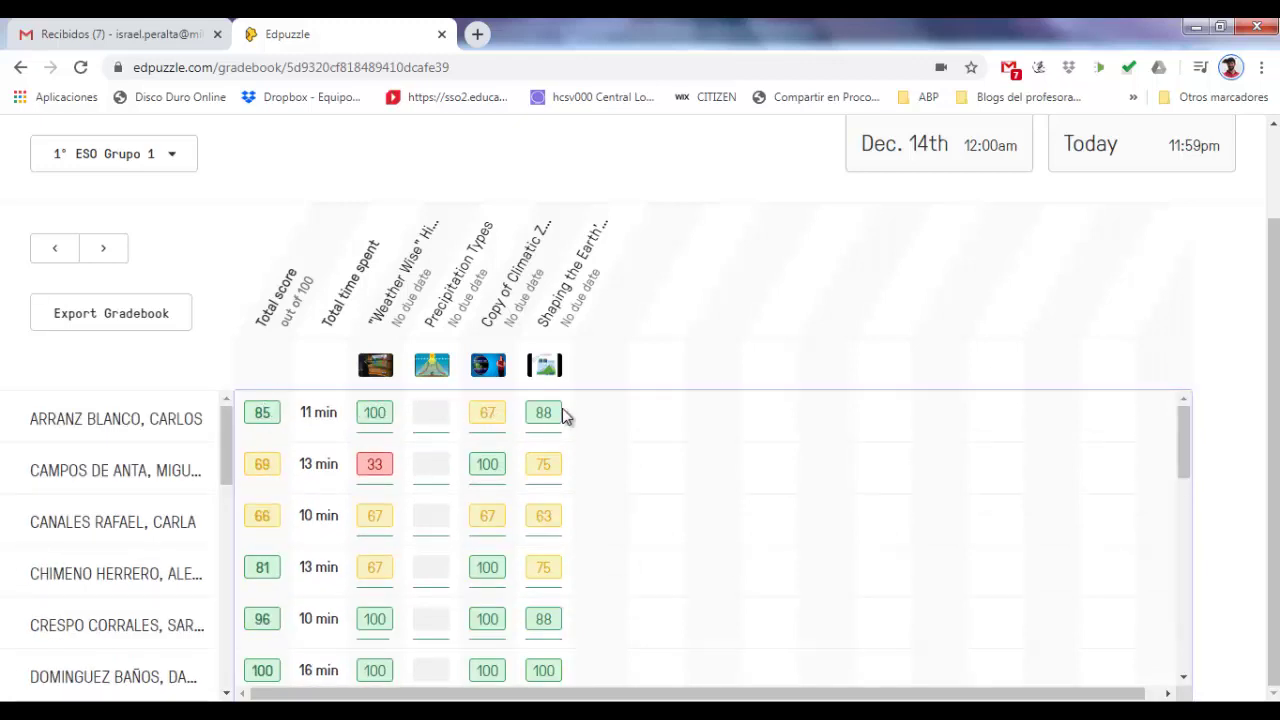
Set the Gradebook's start date to Nov. 1st, 2019 and save the date range.
click(886, 150)
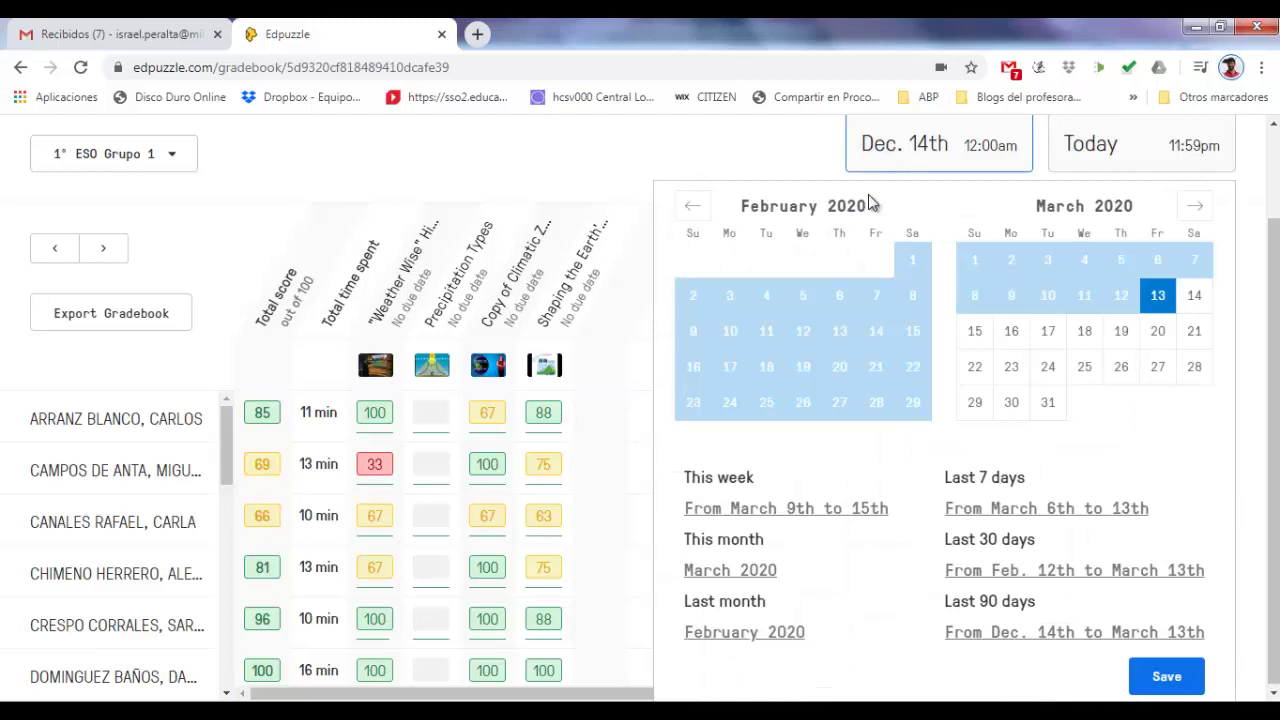
click(696, 216)
click(696, 216)
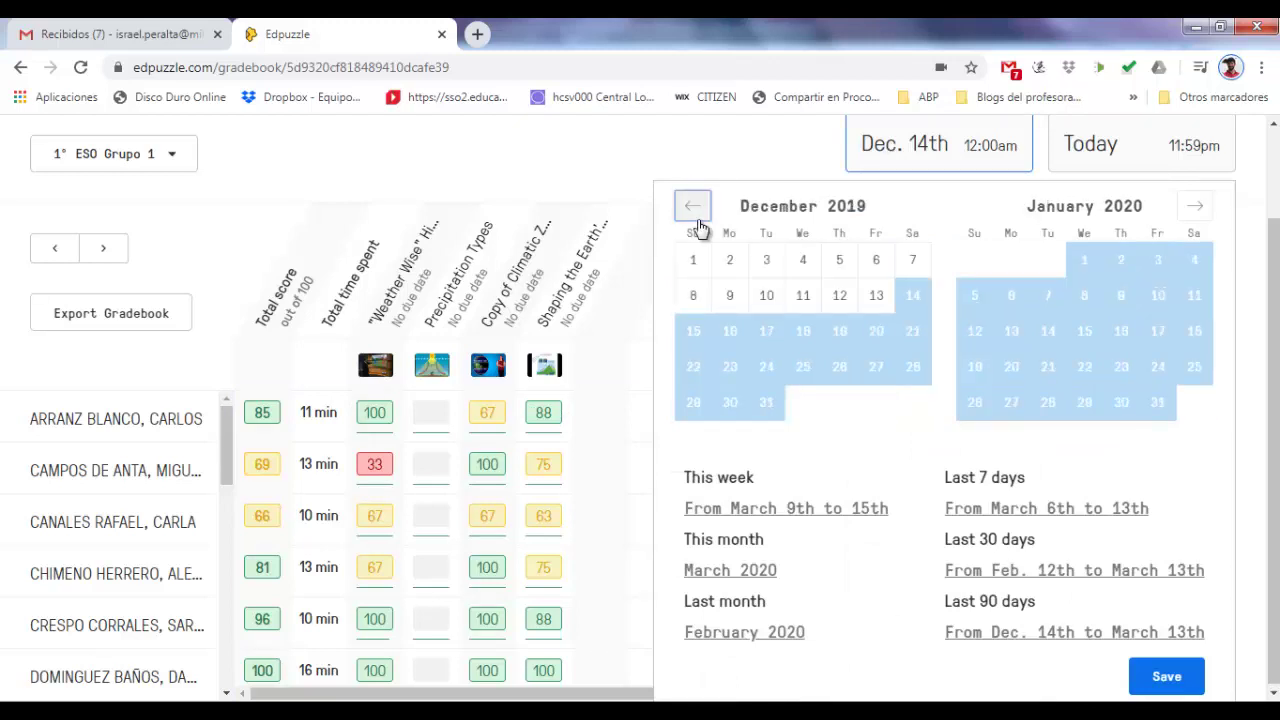
click(697, 221)
click(876, 262)
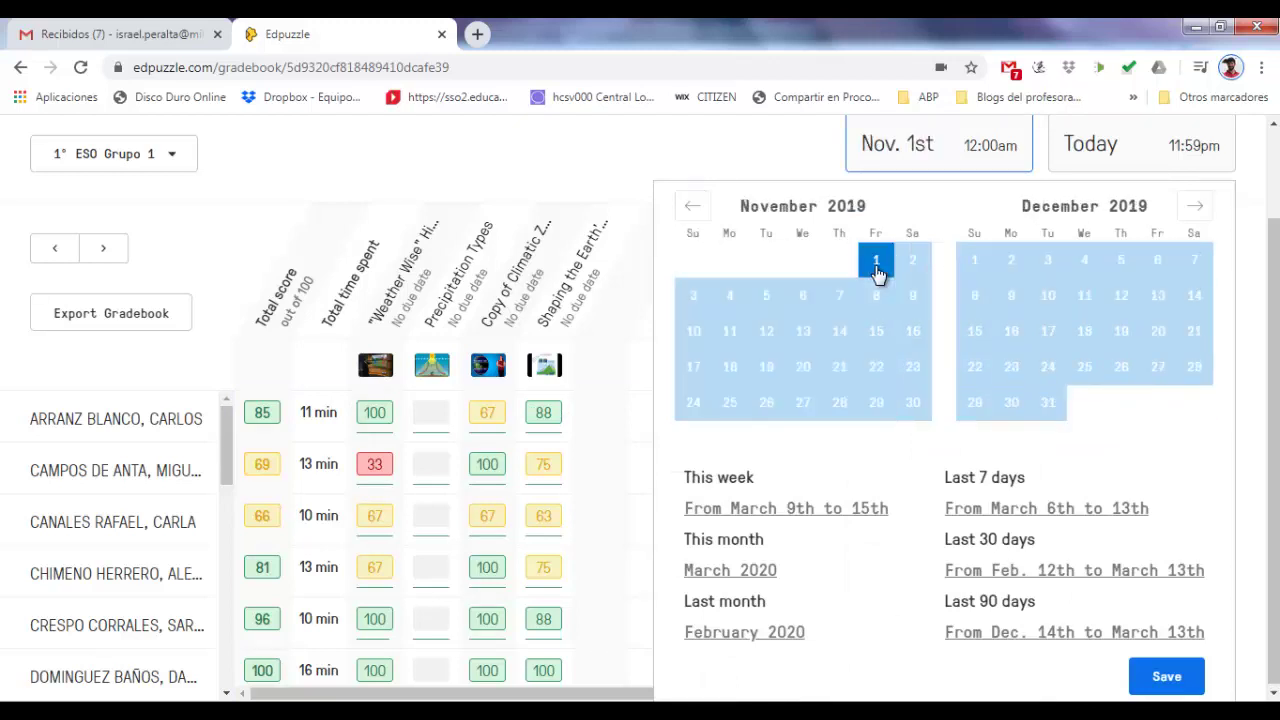
click(1157, 683)
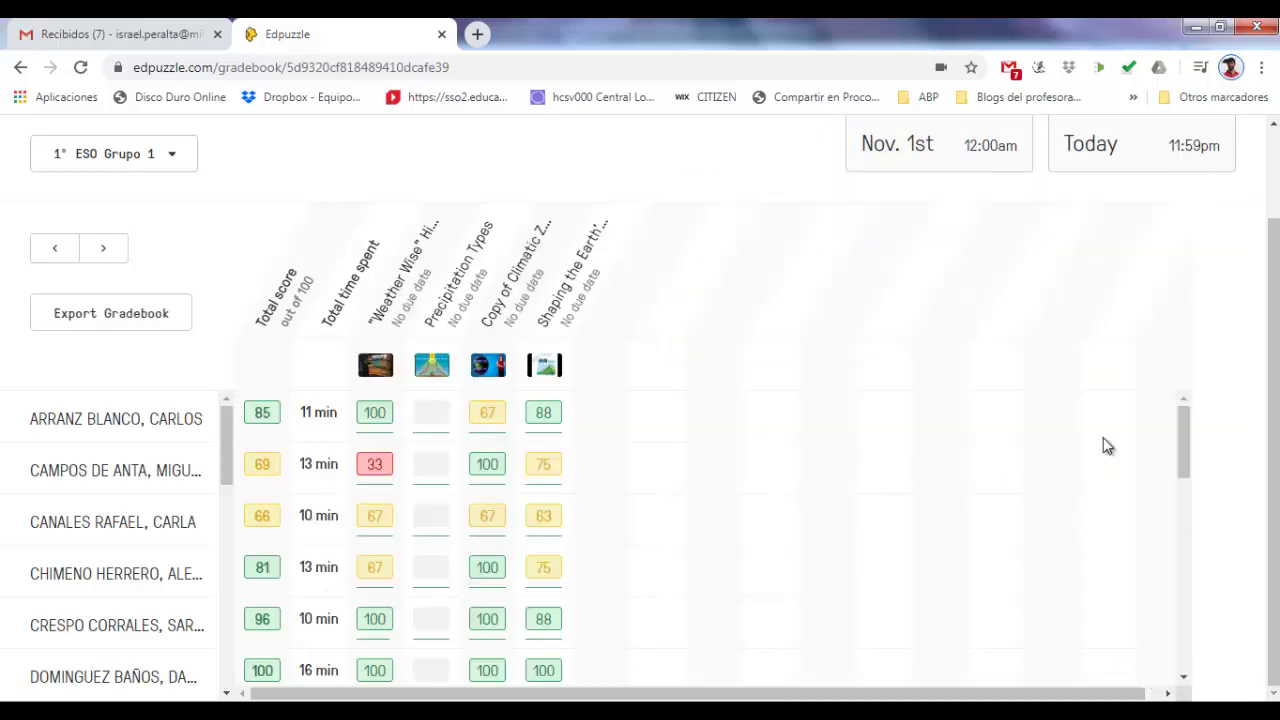
Set the Gradebook's start date to Oct. 1st, 2019 and save the date range.
click(885, 134)
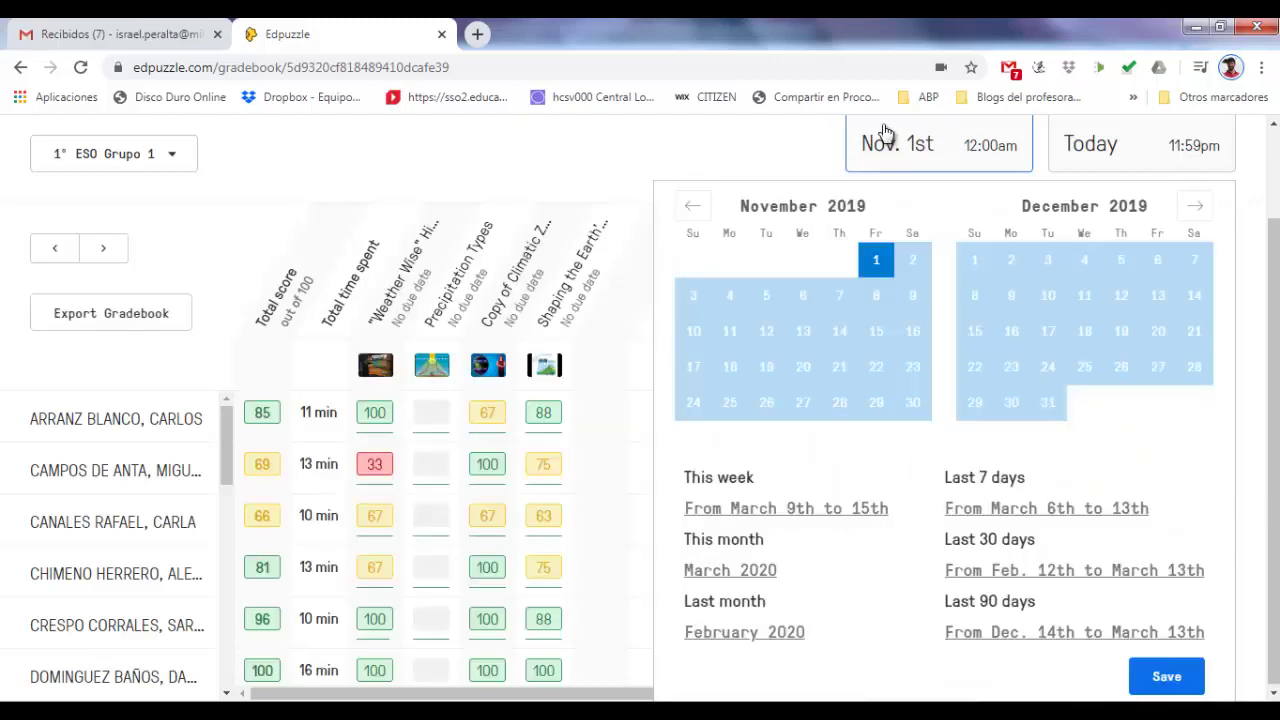
click(694, 207)
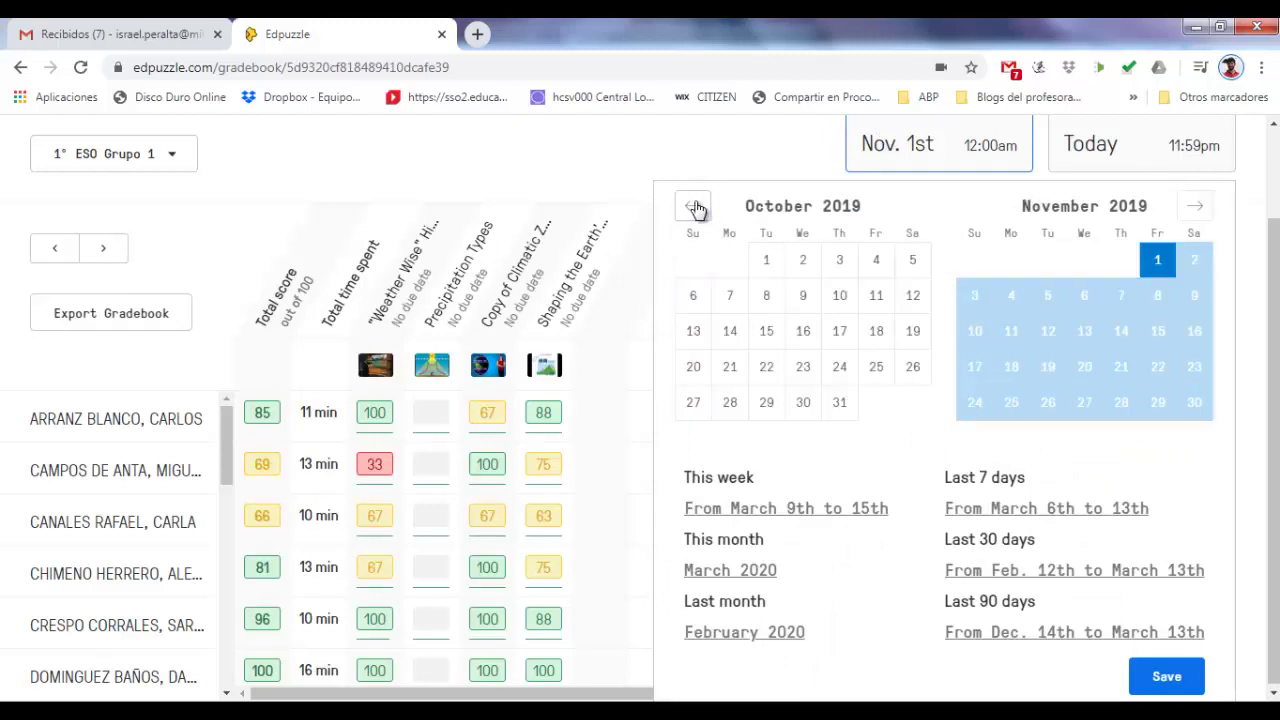
click(768, 264)
click(1165, 677)
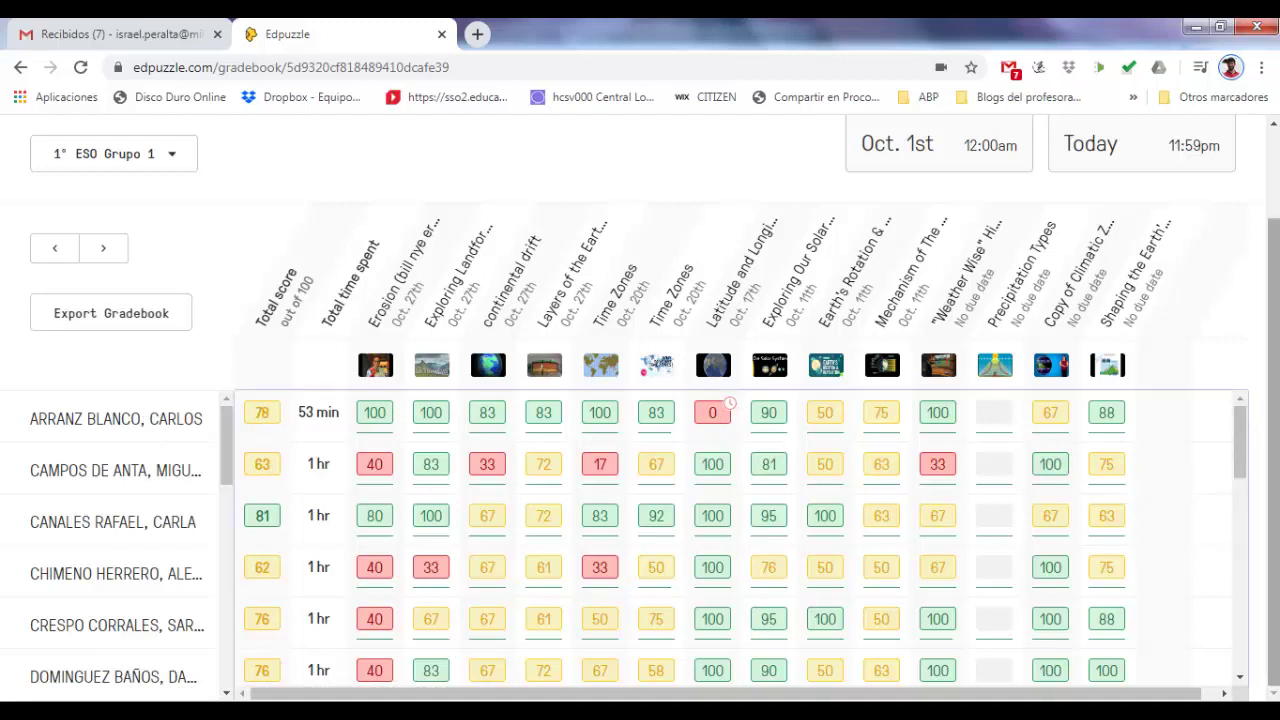
Open the Erosion (bill nye erosion) assignment to review its student results, including the options for the student who last watched on Oct. 22nd.
scroll(1262, 445, up, 1)
scroll(1262, 445, up, 1)
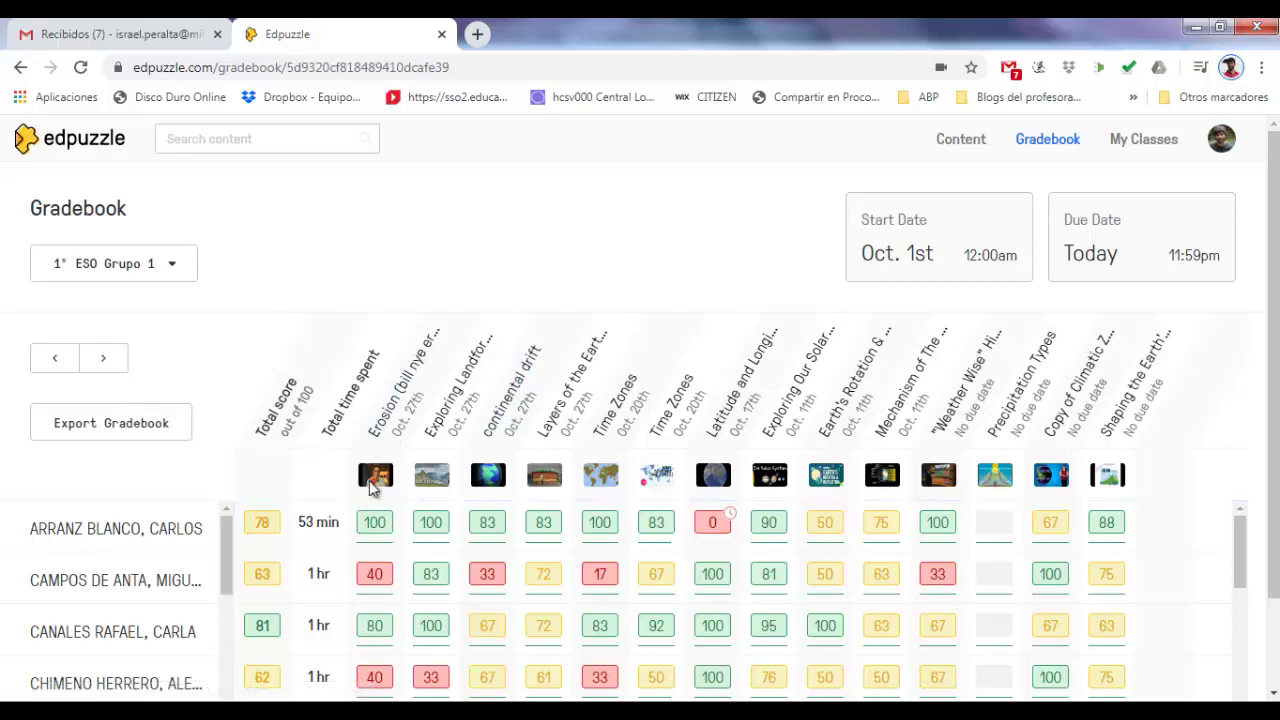
click(392, 395)
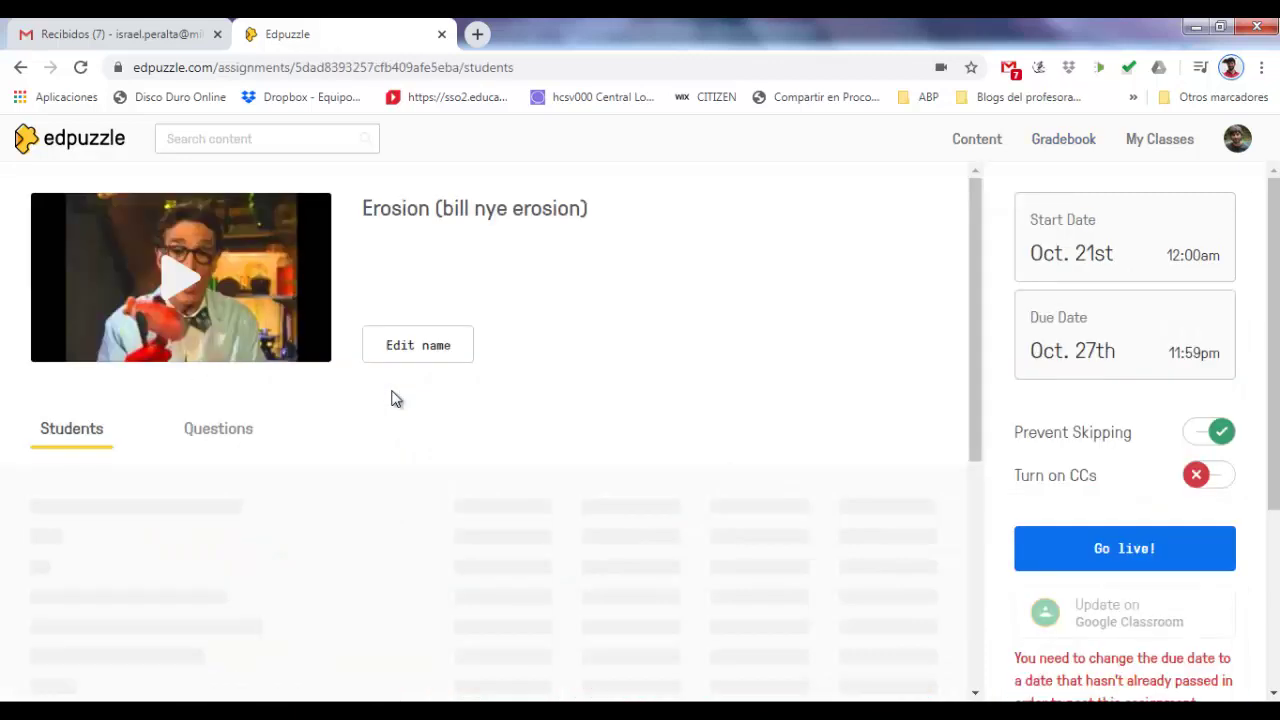
scroll(1203, 290, down, 1)
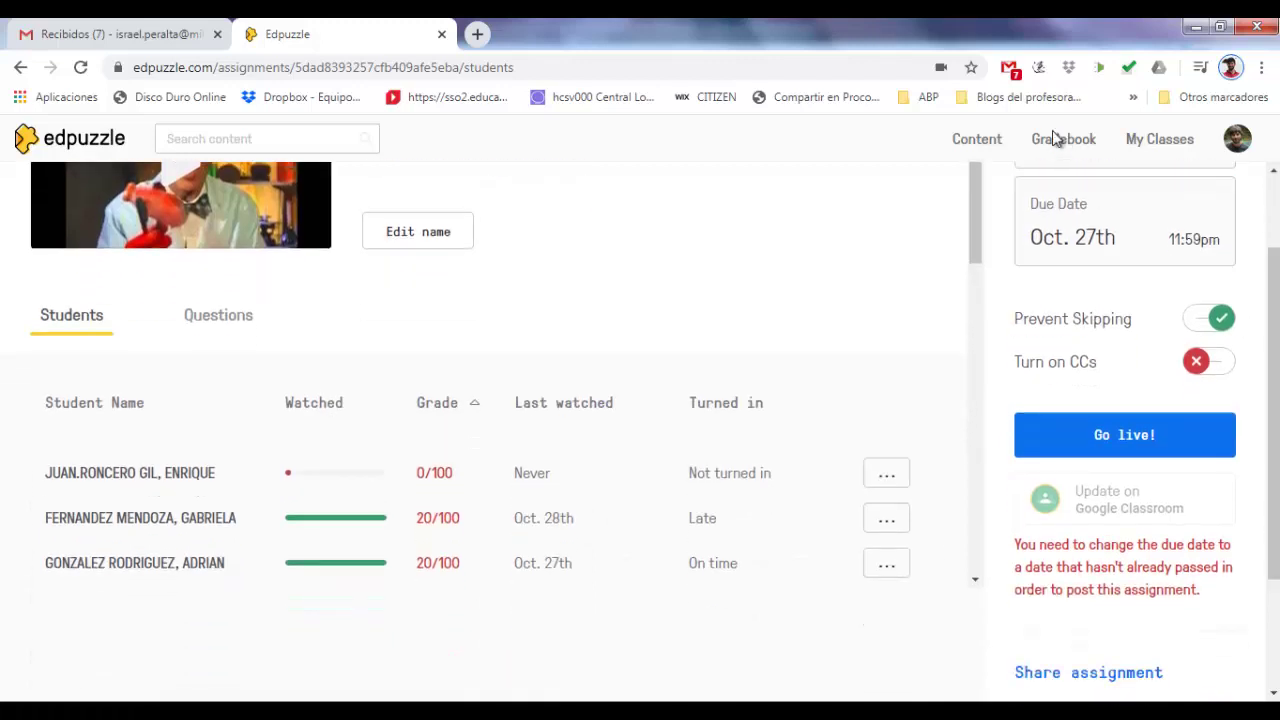
drag(969, 218, 963, 284)
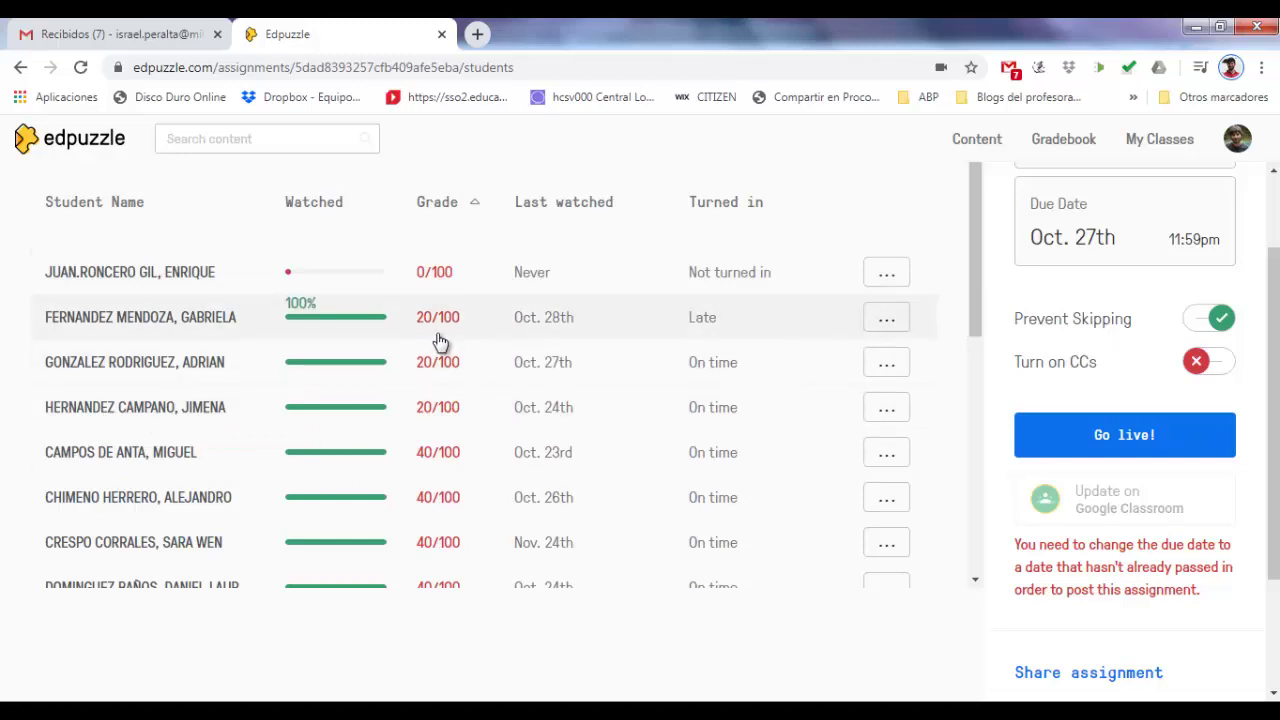
scroll(986, 506, down, 6)
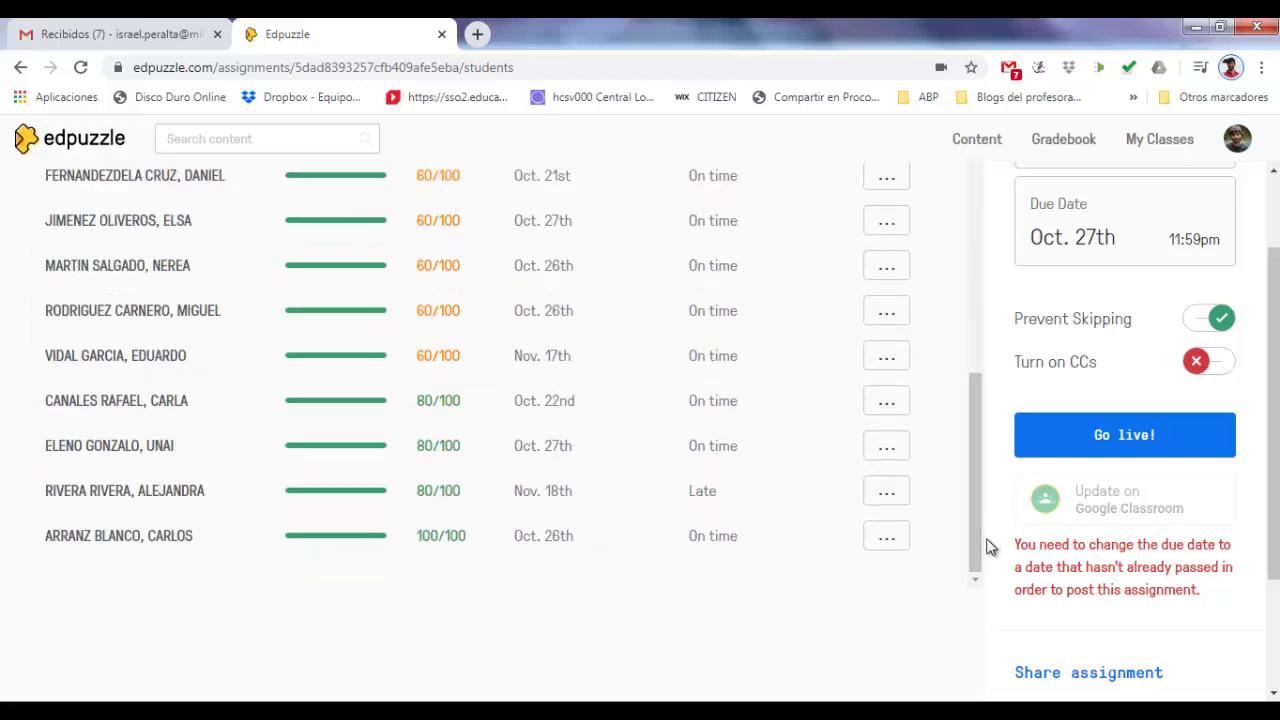
click(900, 408)
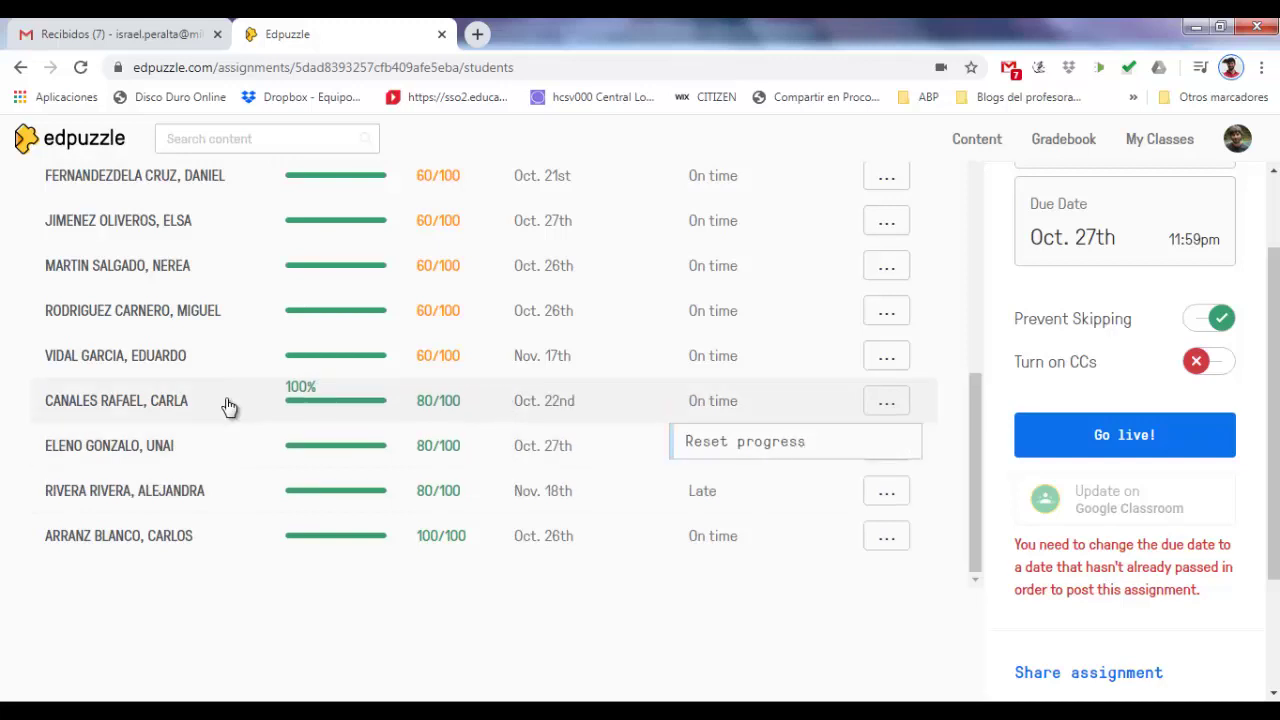